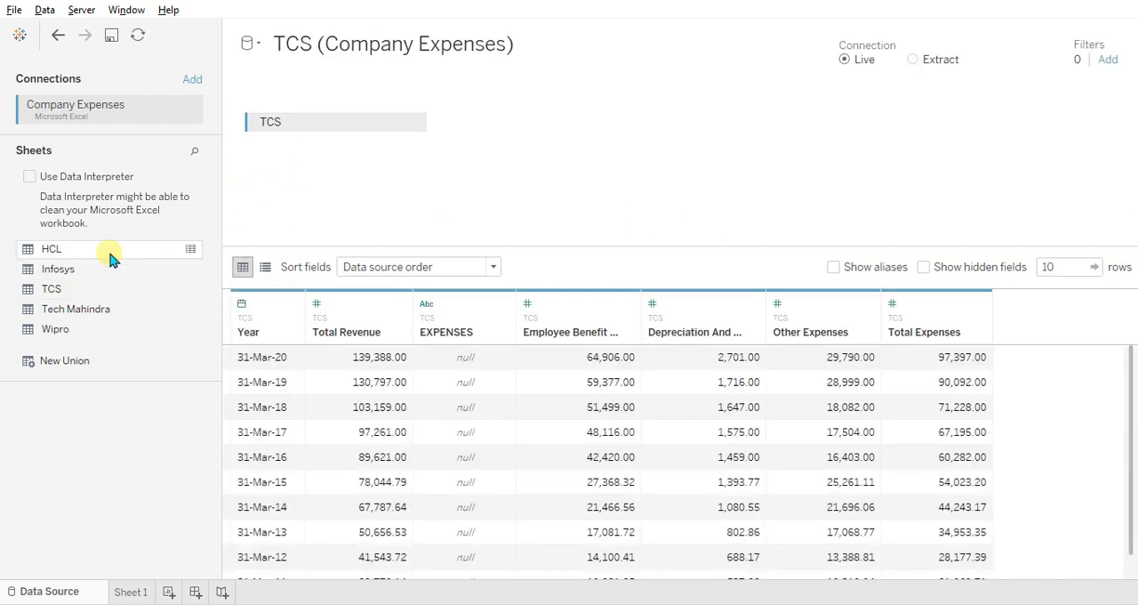
Add the HCL sheet to the data source with a full outer join on Year = Year (HCL).
drag(111, 258, 551, 127)
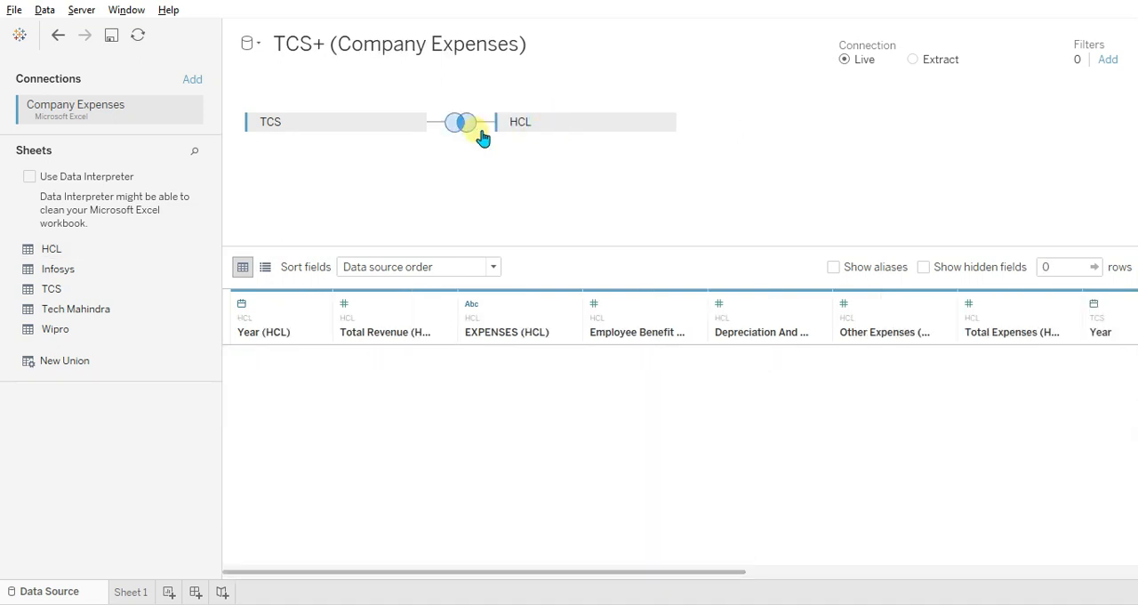
click(467, 124)
click(570, 180)
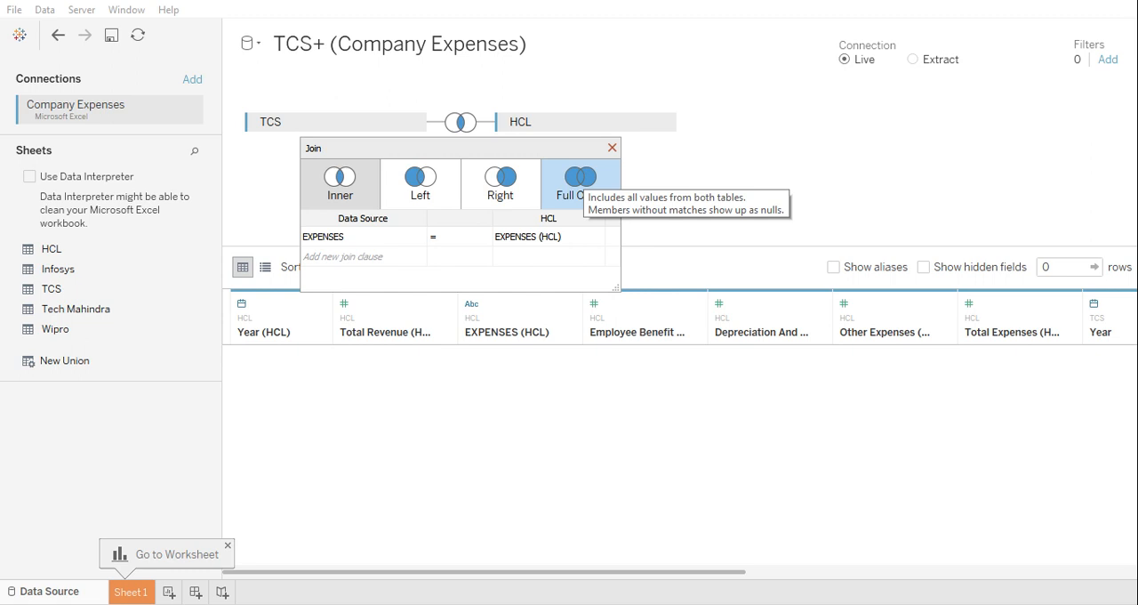
click(365, 236)
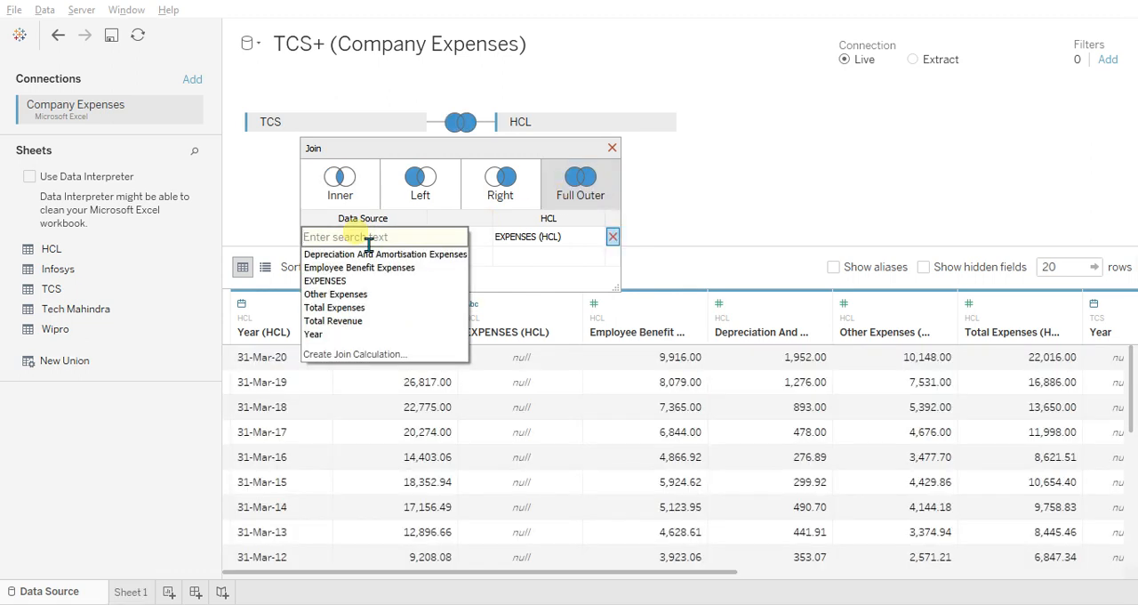
click(349, 335)
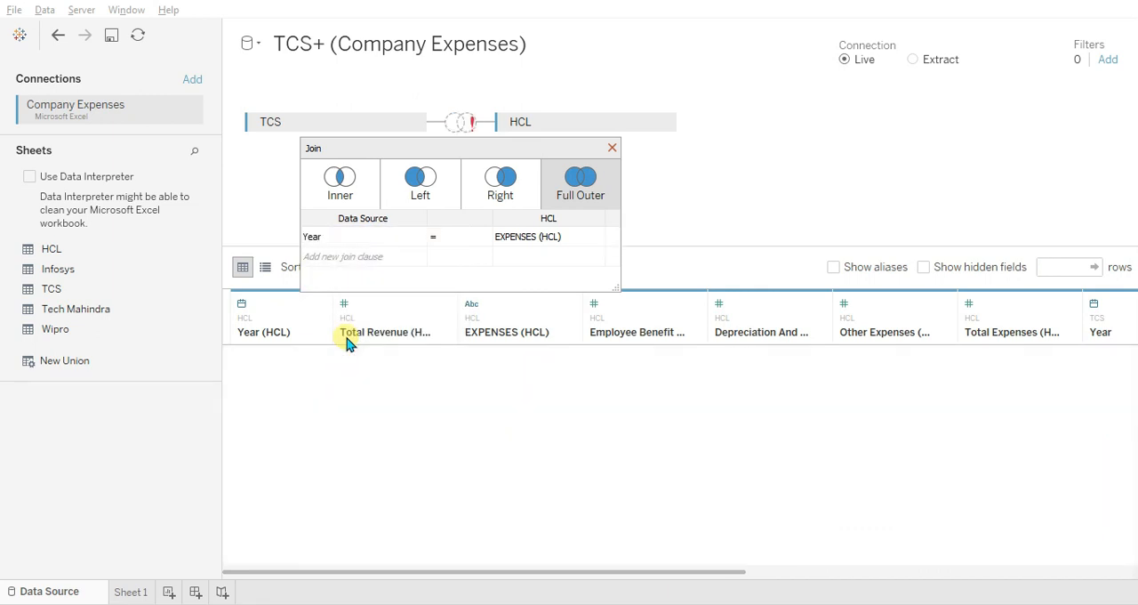
click(541, 236)
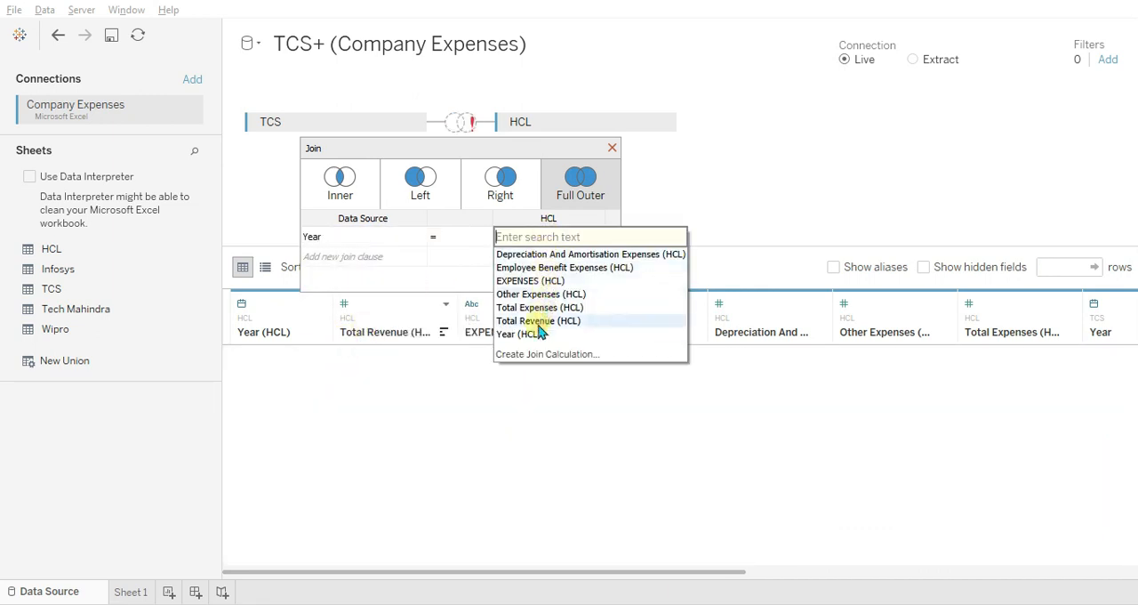
click(532, 334)
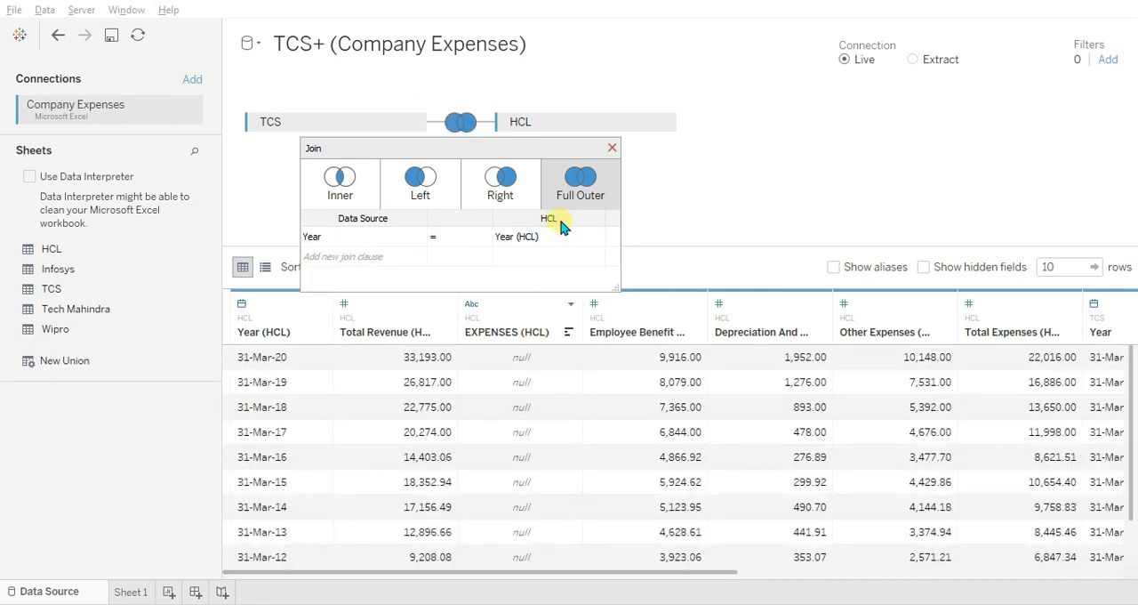
click(612, 148)
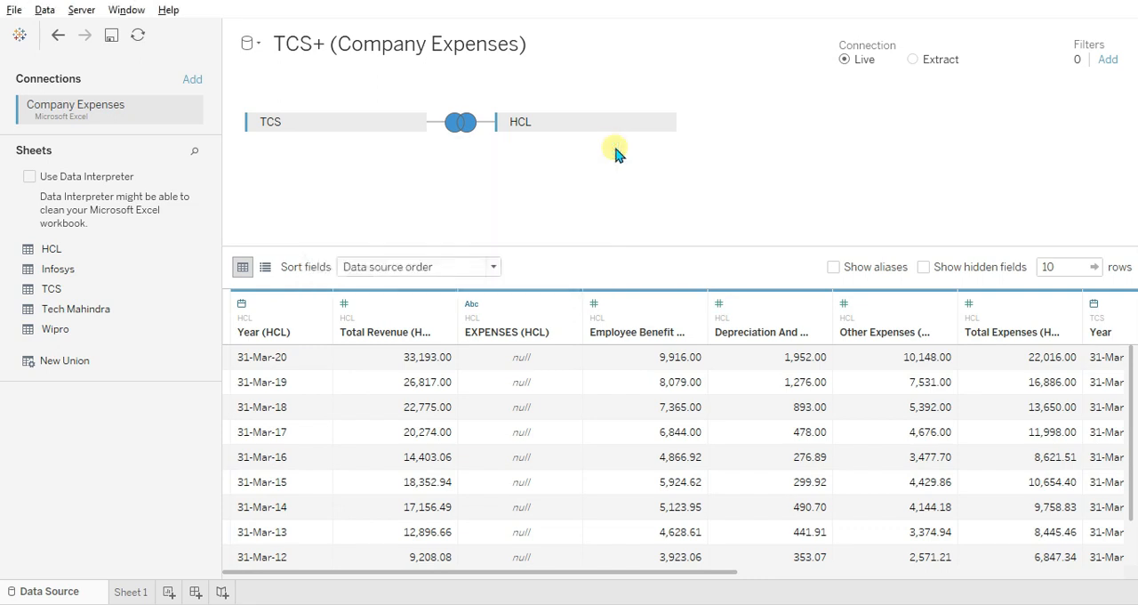
Add the Infosys sheet with a full outer join matching the TCS Year to Year (Infosys).
drag(167, 278, 780, 213)
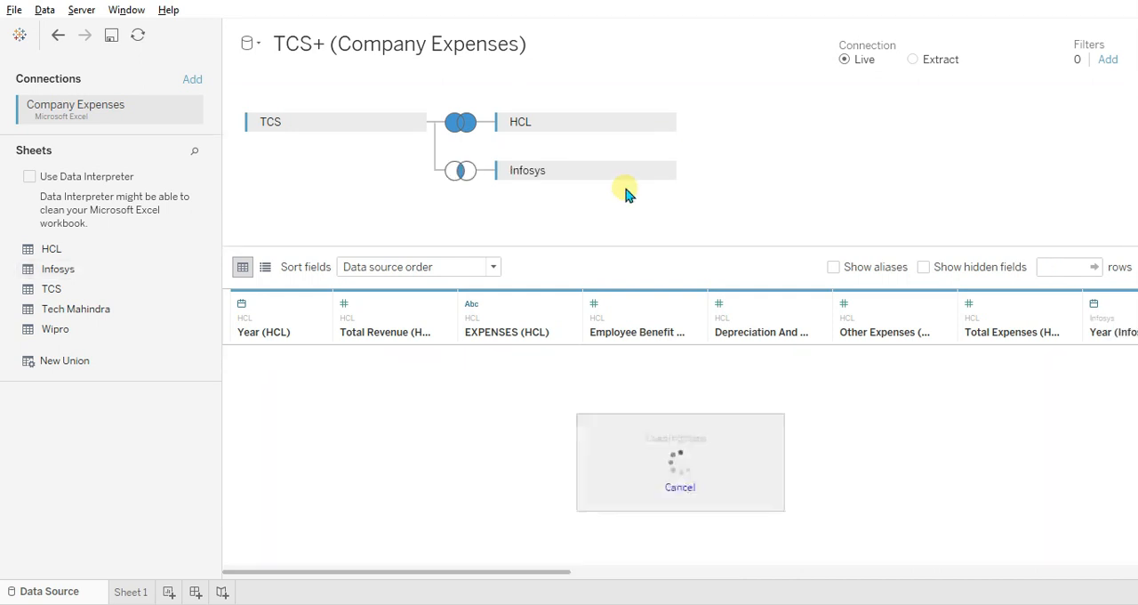
click(464, 172)
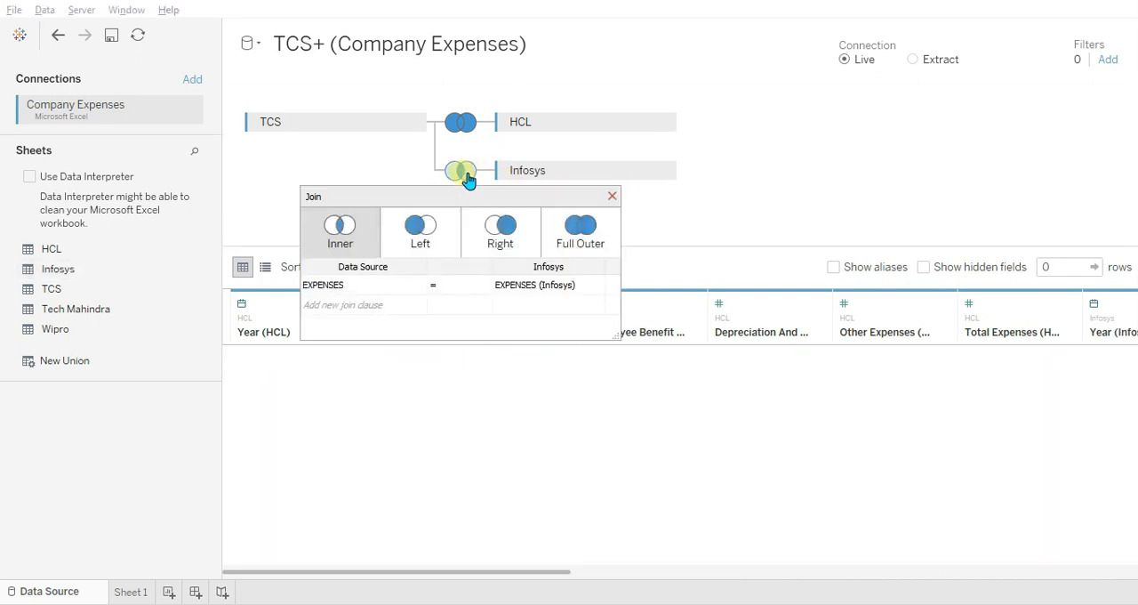
click(574, 242)
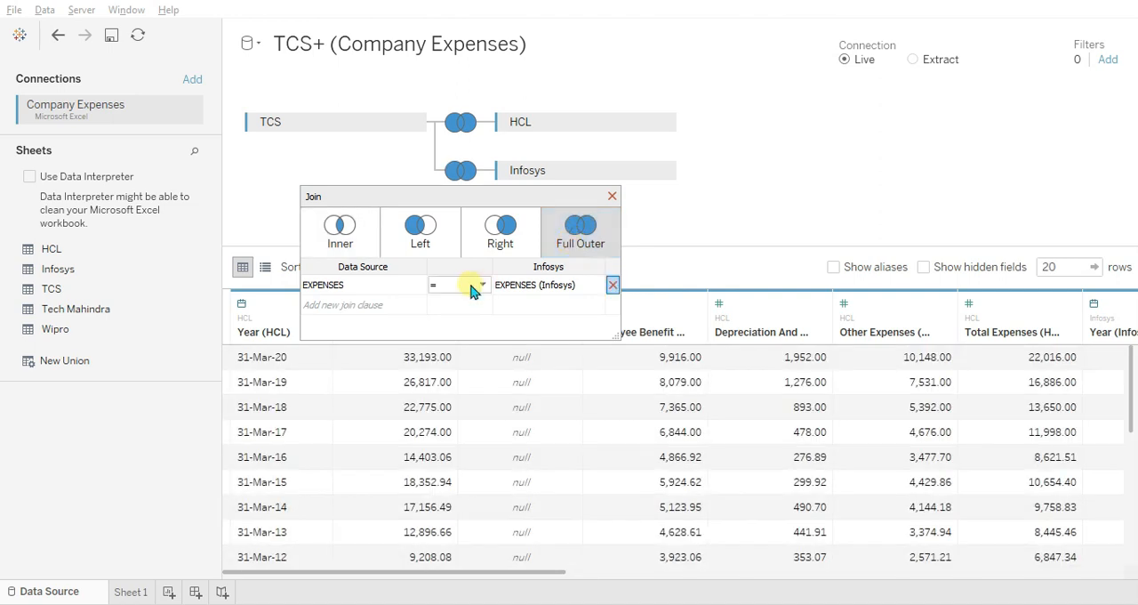
click(407, 284)
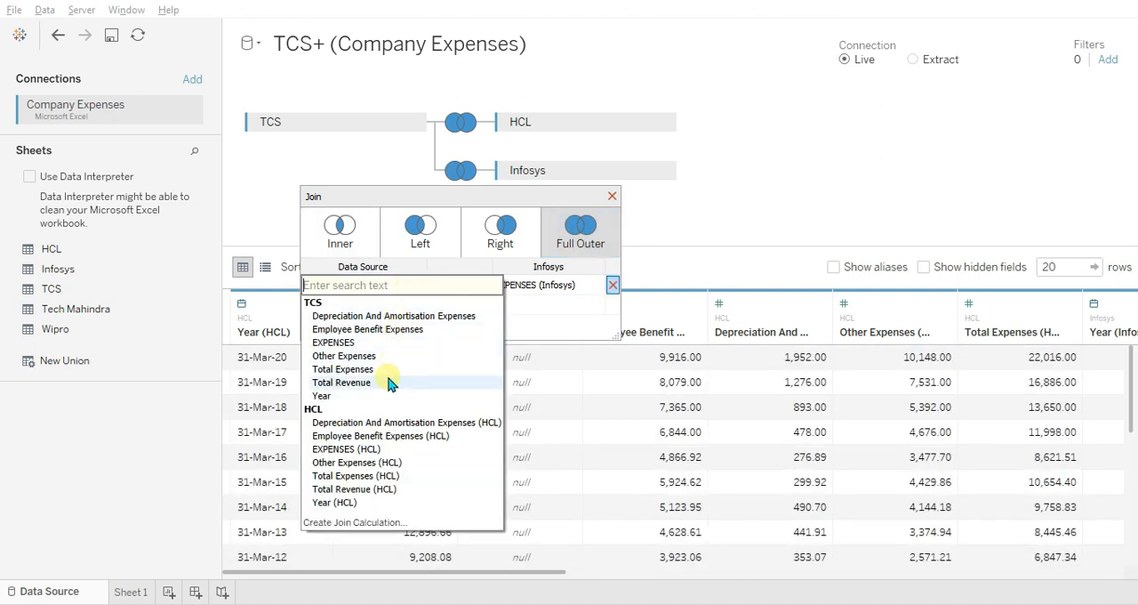
click(387, 394)
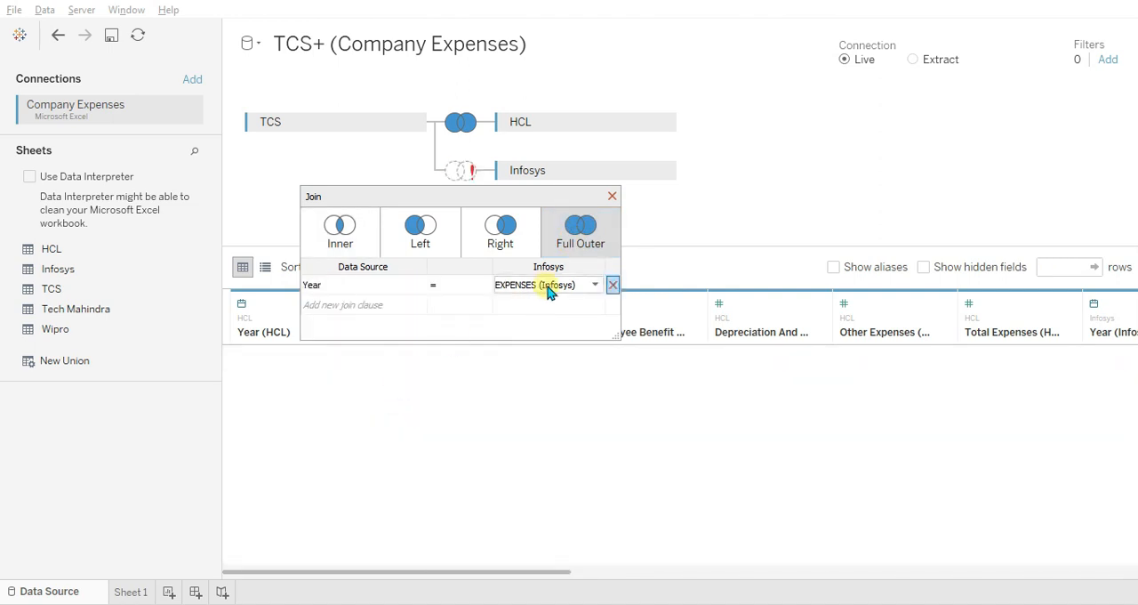
click(546, 286)
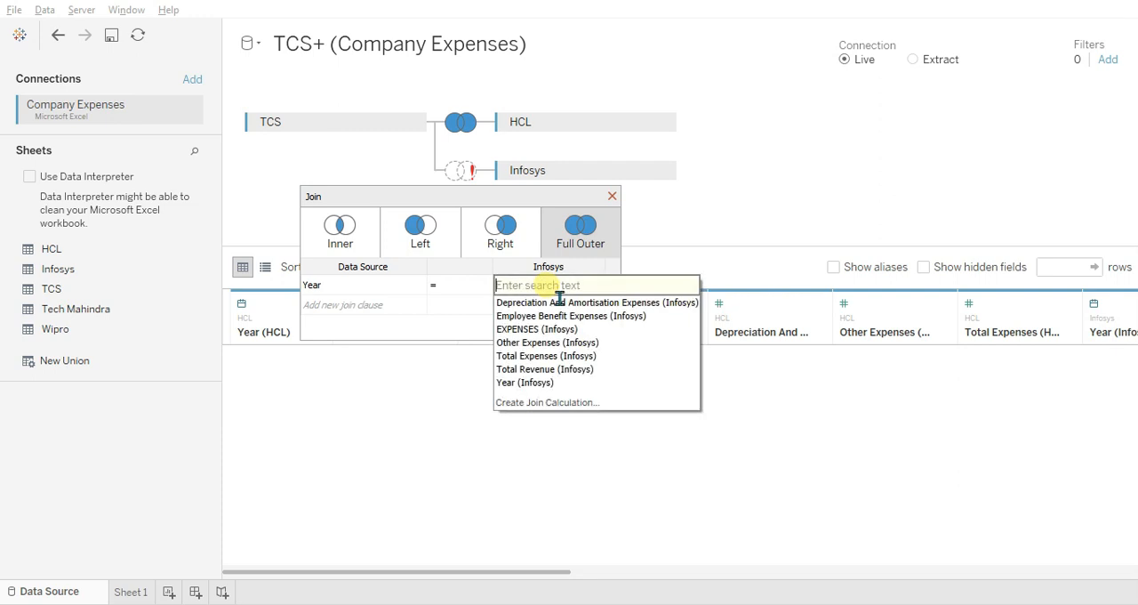
click(546, 388)
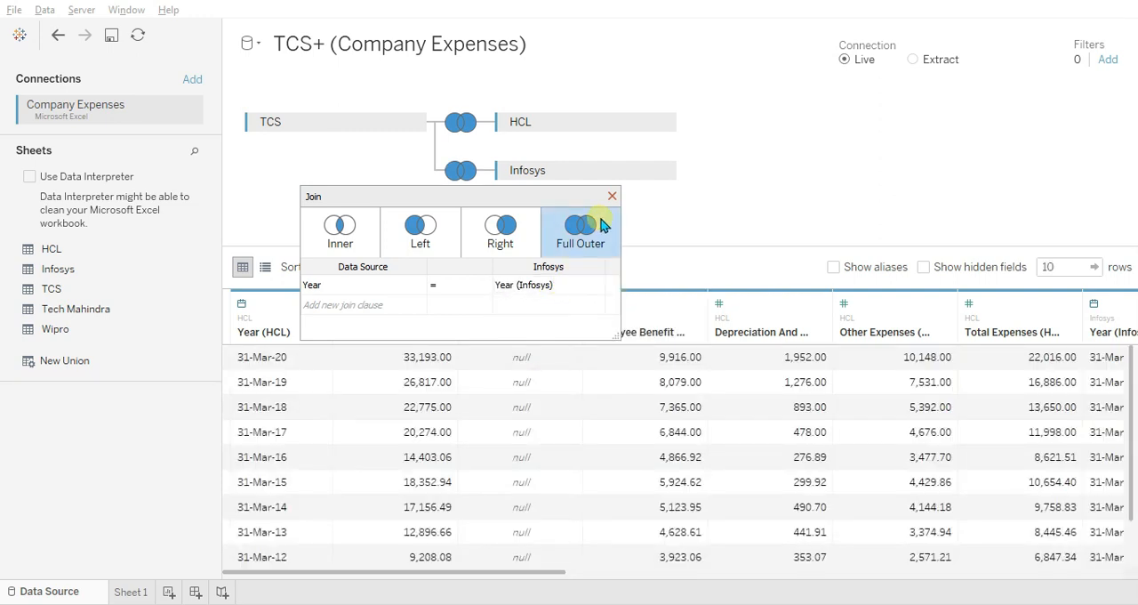
click(611, 196)
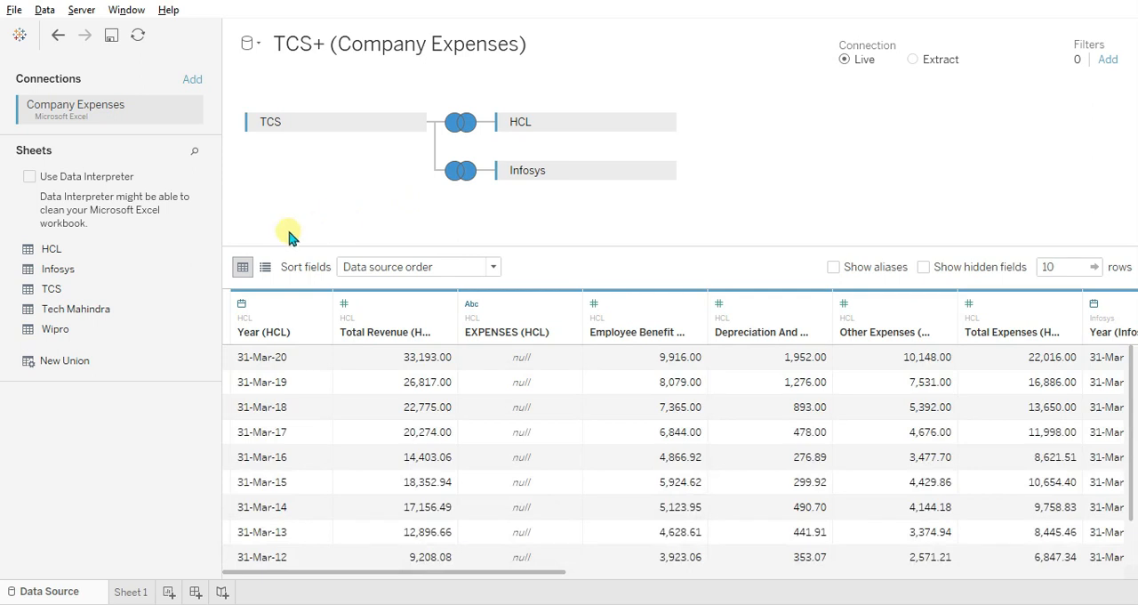
Add the Tech Mahindra sheet with a full outer join matching the TCS Year to Year (Tech Mahindra).
drag(133, 316, 445, 224)
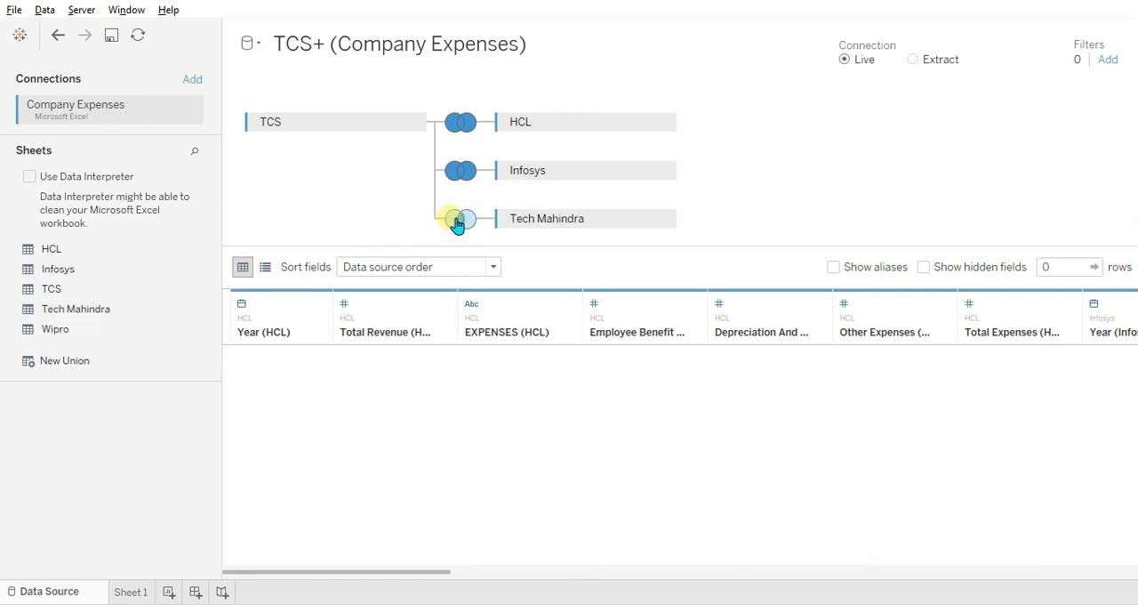
click(459, 219)
click(580, 276)
click(363, 334)
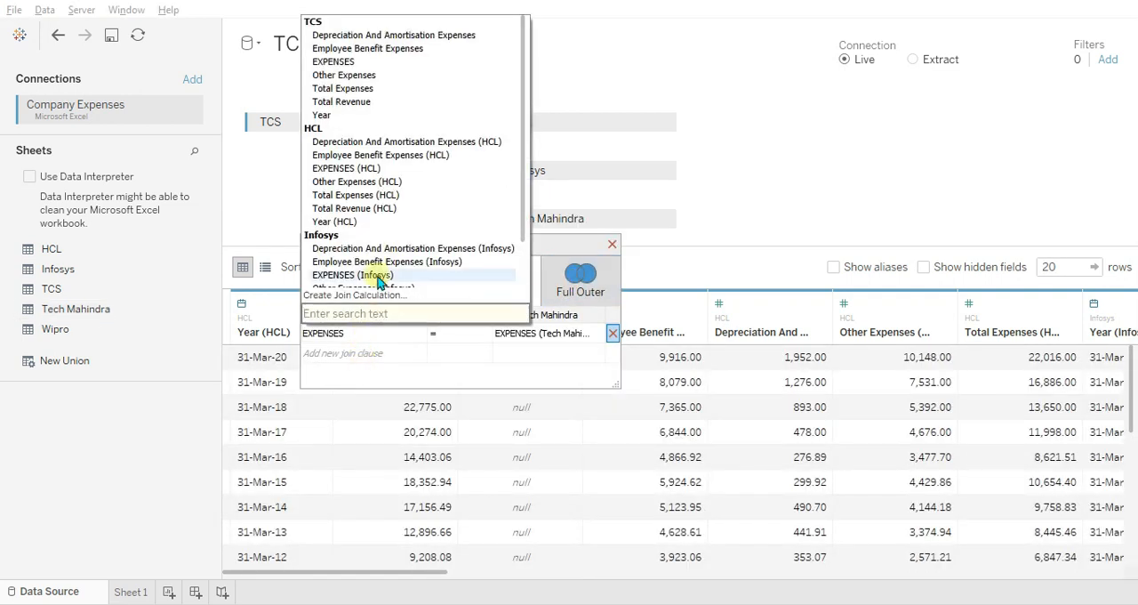
click(372, 112)
click(533, 332)
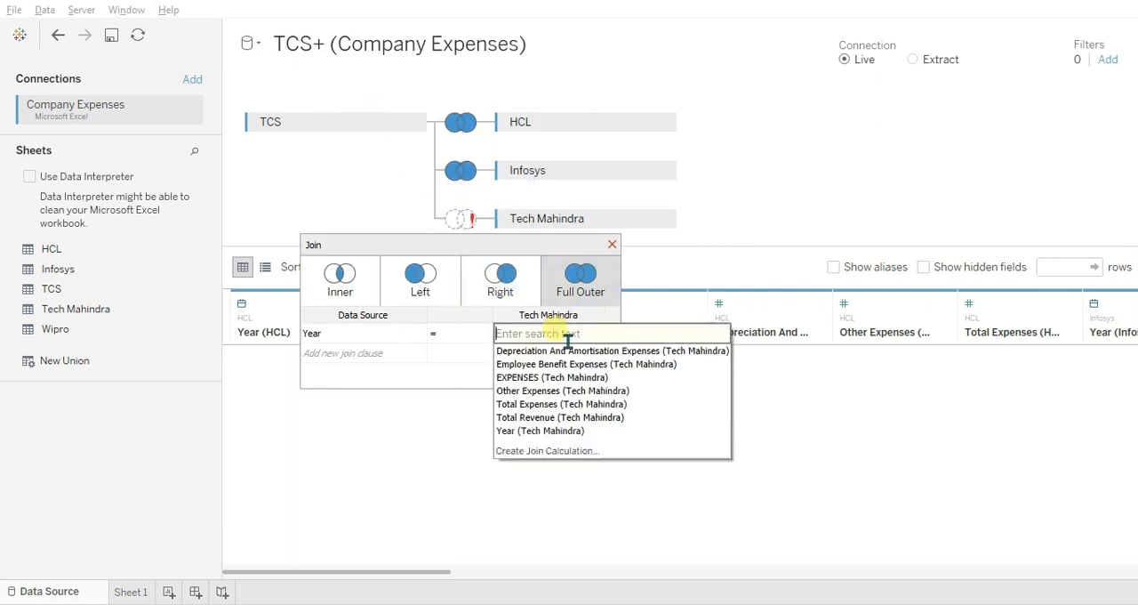
click(544, 431)
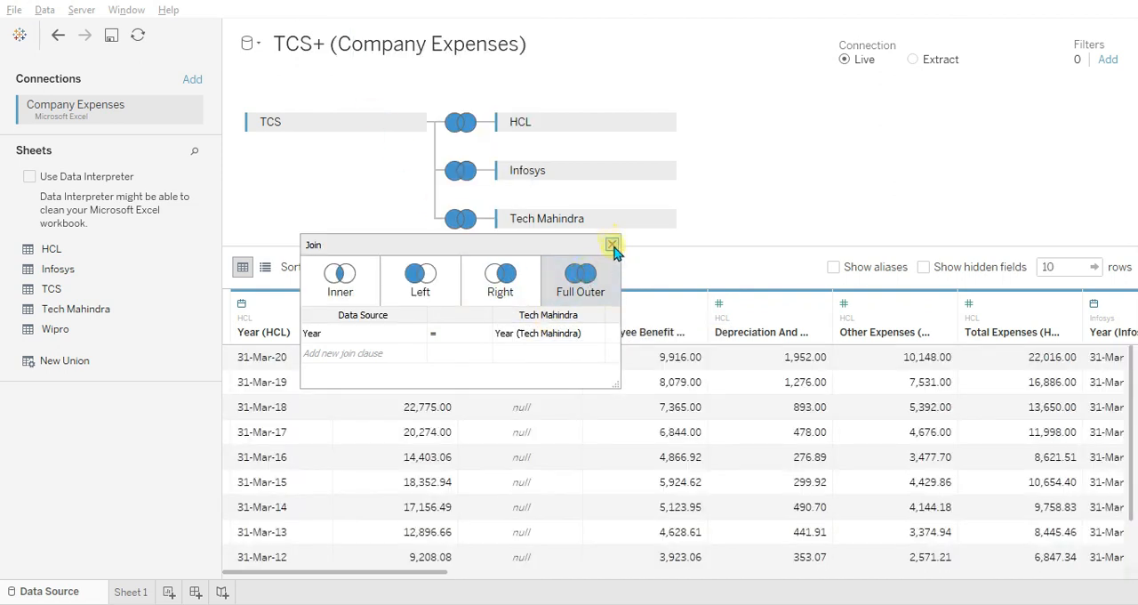
click(612, 244)
Add the Wipro sheet with a full outer join matching the TCS Year to Year (Wipro).
drag(161, 332, 539, 290)
click(462, 269)
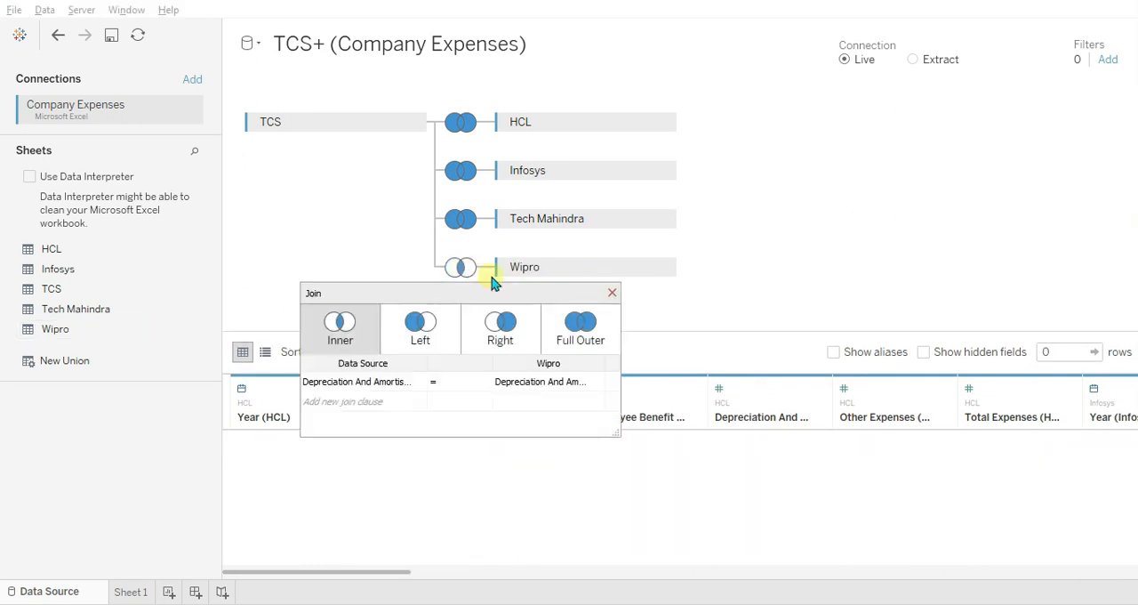
click(579, 322)
click(543, 382)
click(498, 465)
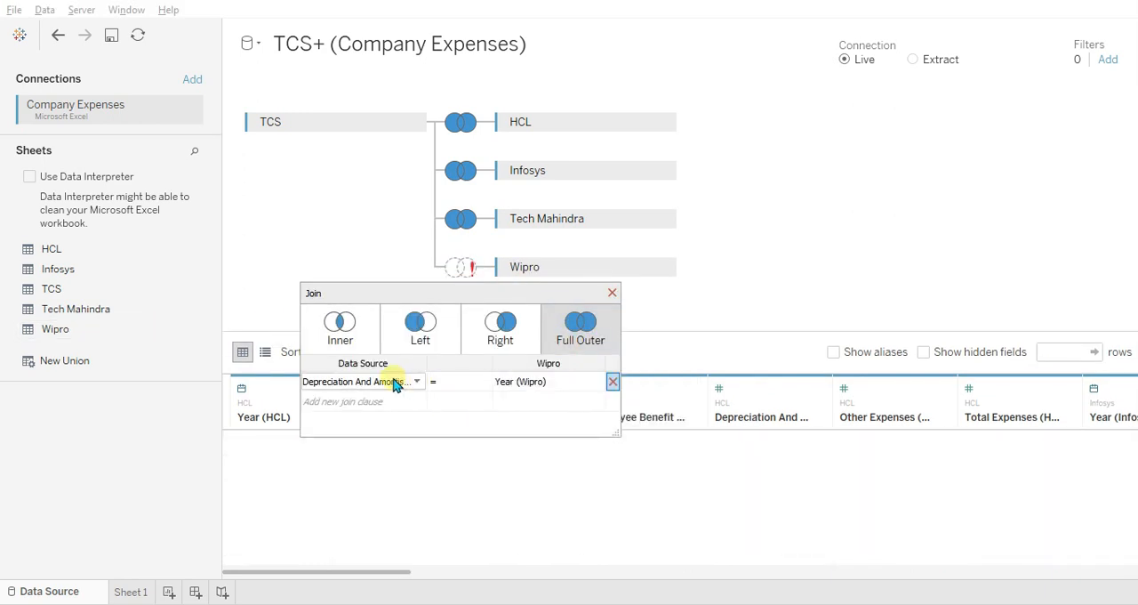
click(395, 383)
click(399, 163)
click(612, 292)
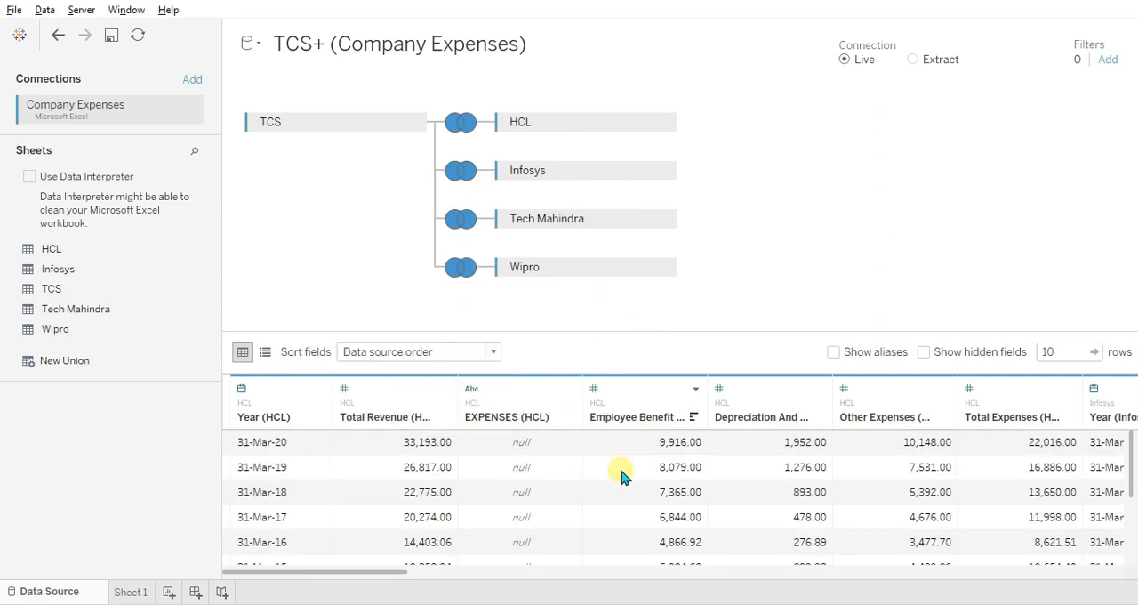
Review the columns and rows of the joined company data in the preview grid.
scroll(621, 476, right, 10)
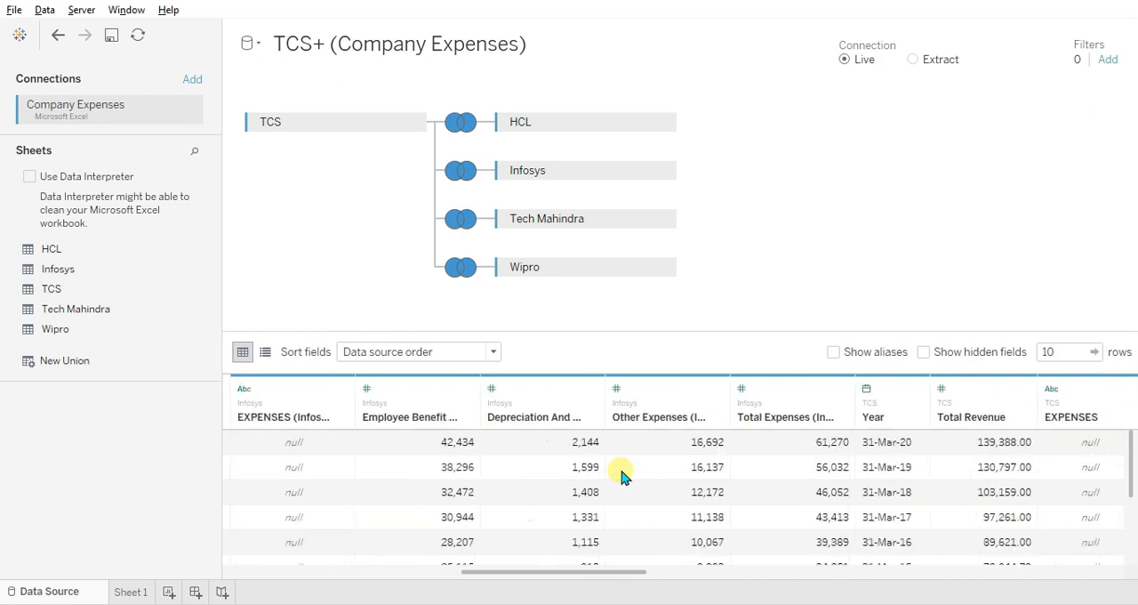
scroll(620, 475, right, 2)
scroll(621, 475, left, 10)
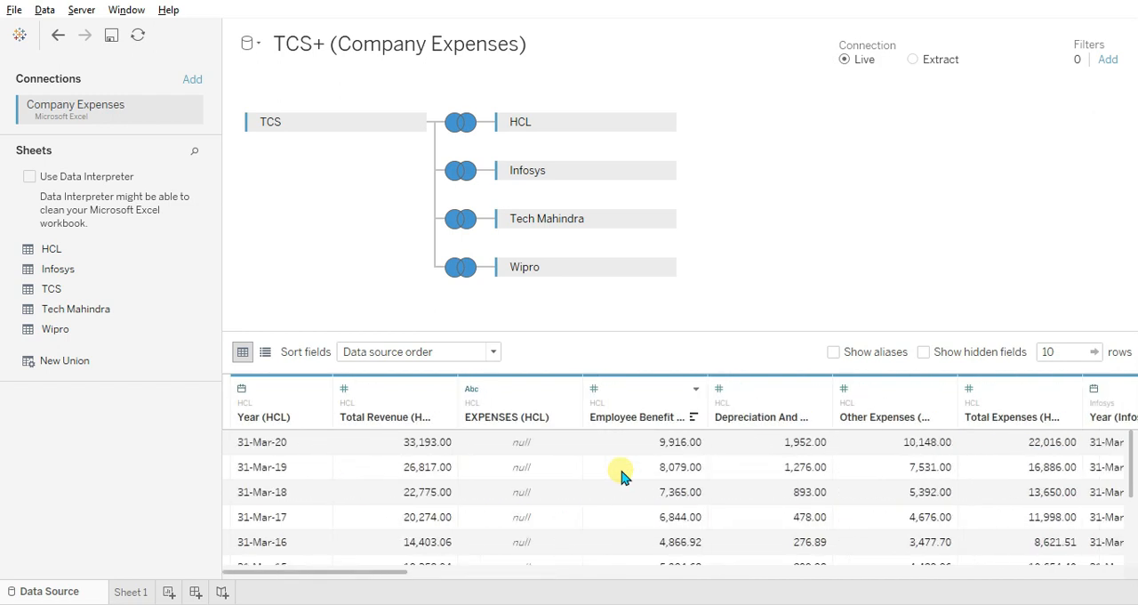
scroll(621, 476, down, 5)
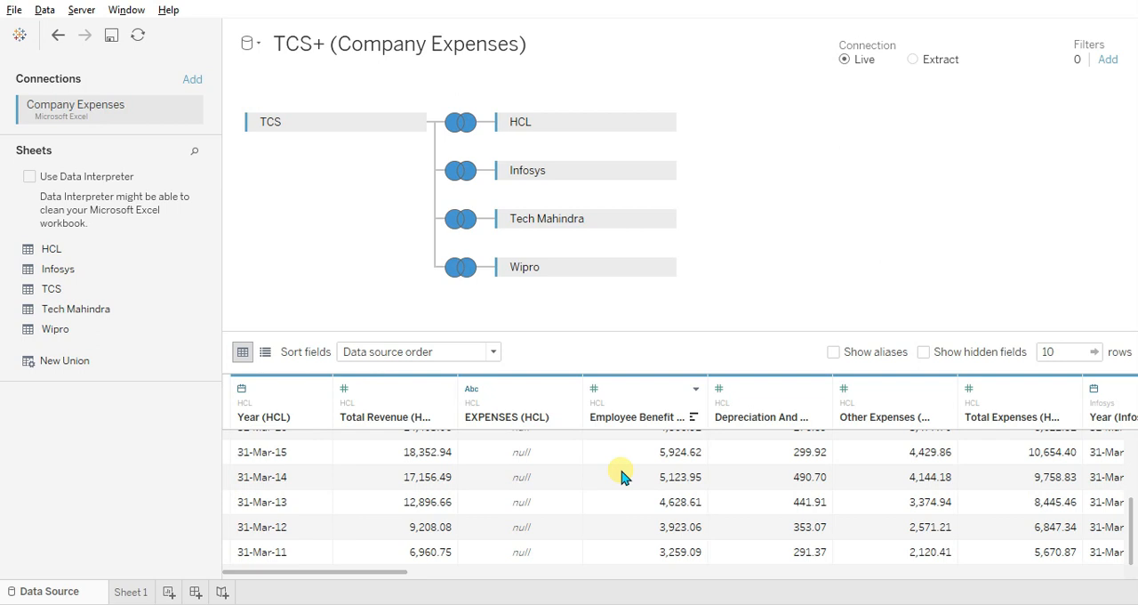
scroll(621, 476, up, 5)
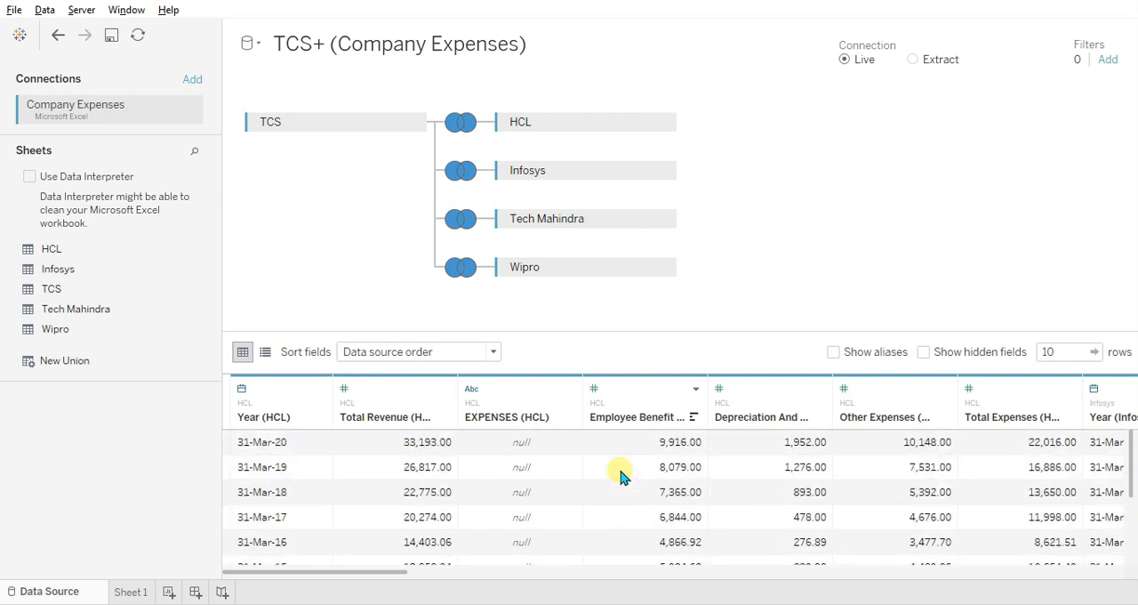
Rename Sheet 1 as "Compare Depreciation And Amortisation Expenses of the company".
click(130, 592)
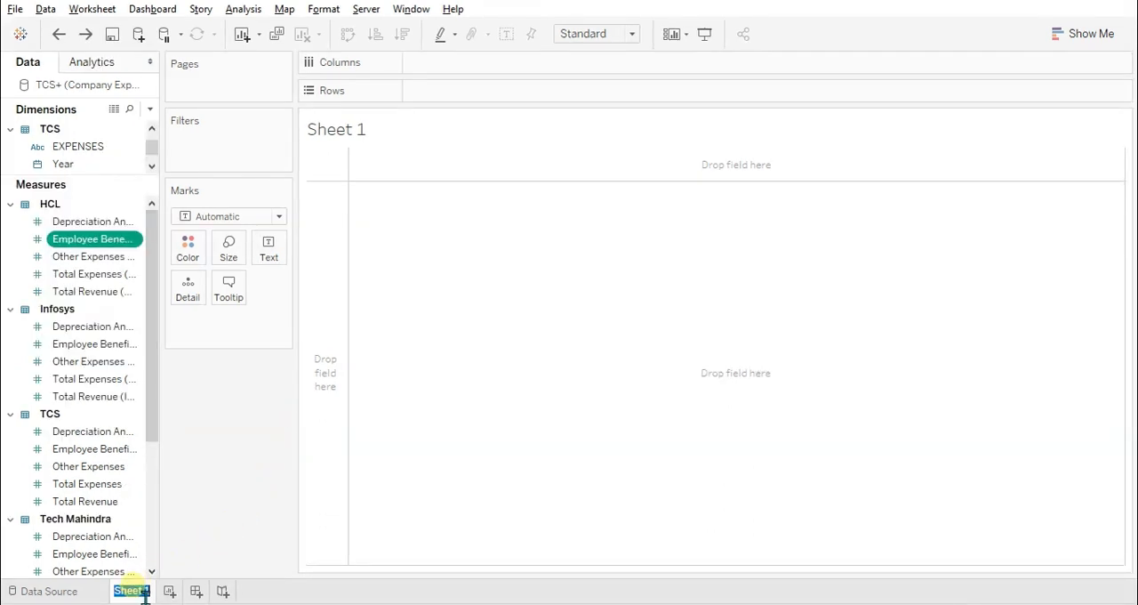
key(ctrl+v)
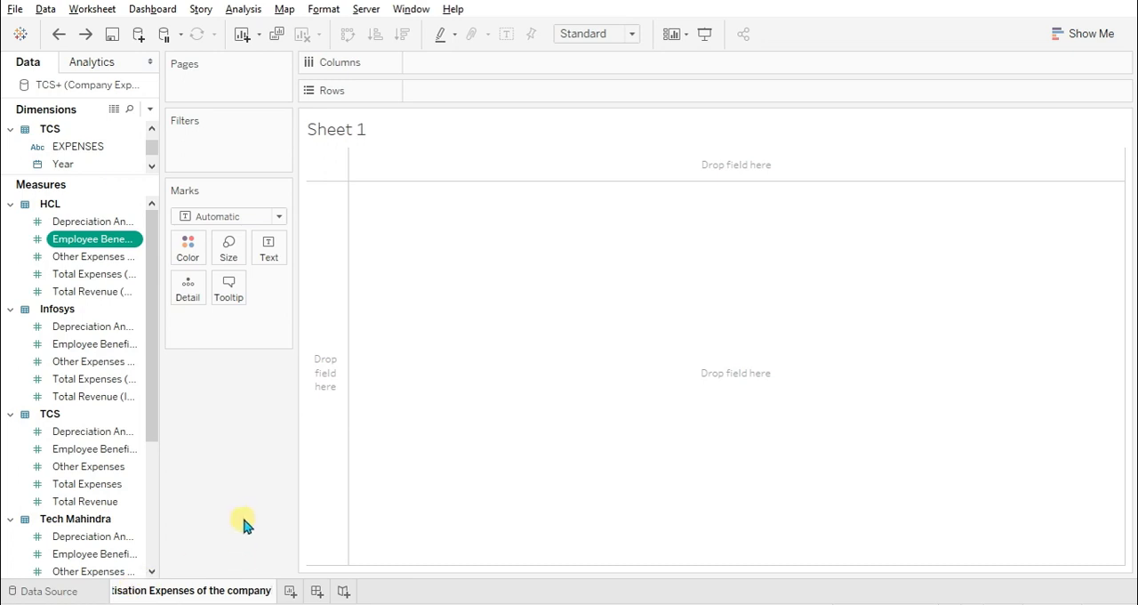
key(Return)
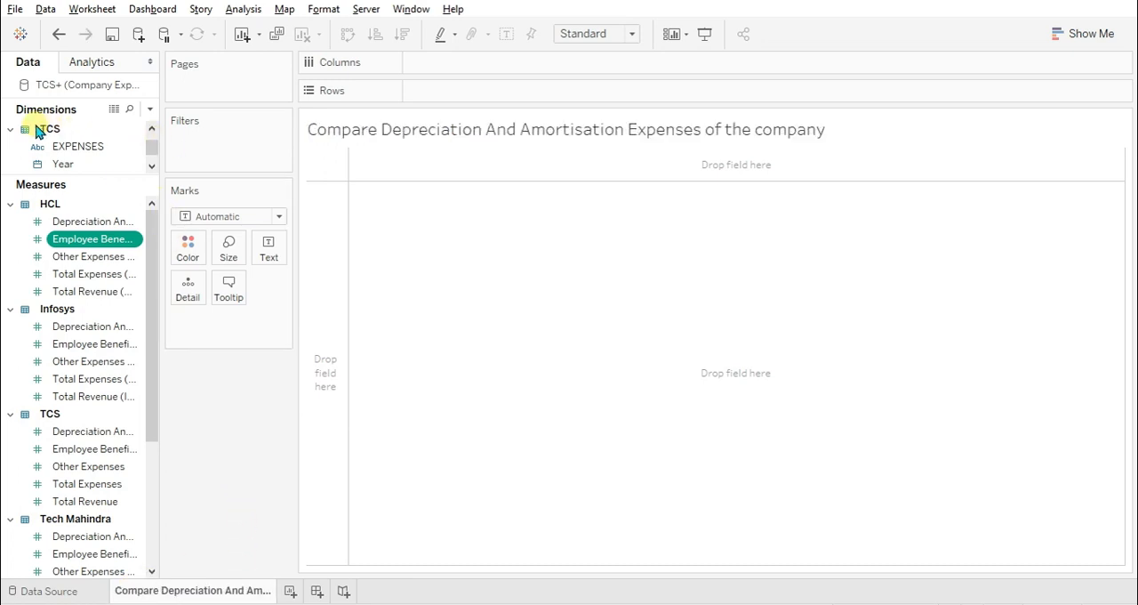
Build a horizontal bar chart of the five companies' Depreciation And Amortisation Expenses by TCS Year.
click(70, 167)
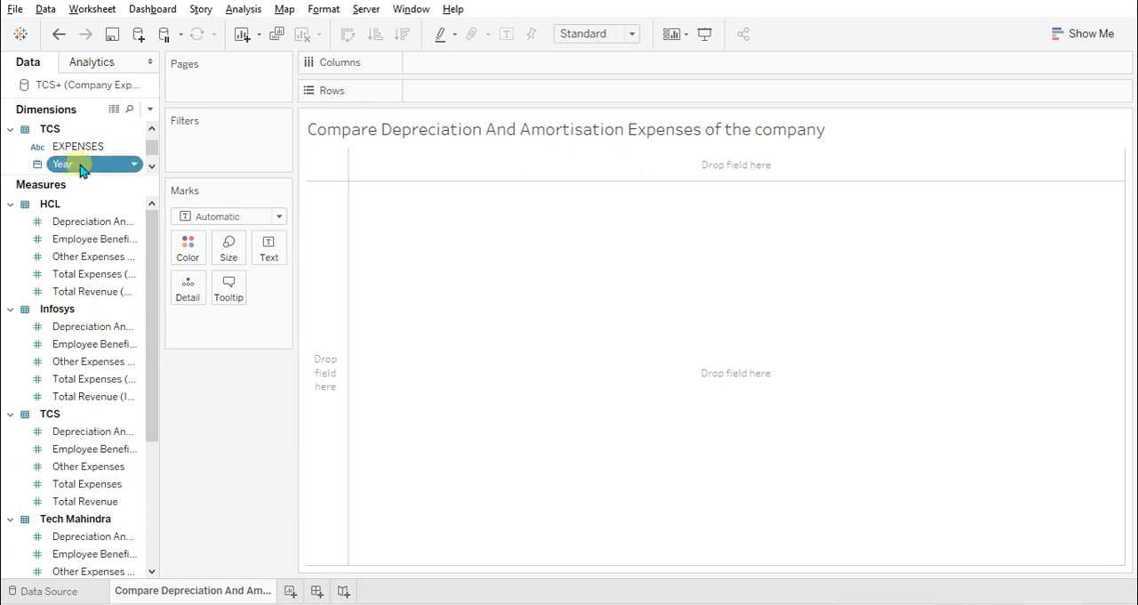
drag(173, 296, 318, 302)
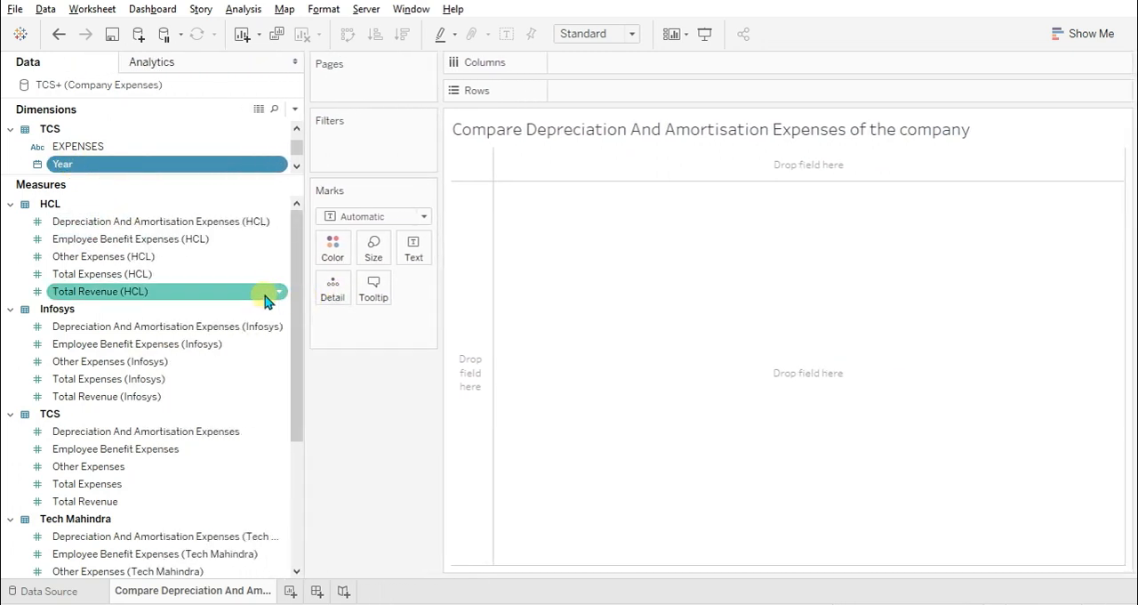
ctrl+click(216, 222)
ctrl+click(211, 327)
ctrl+click(192, 433)
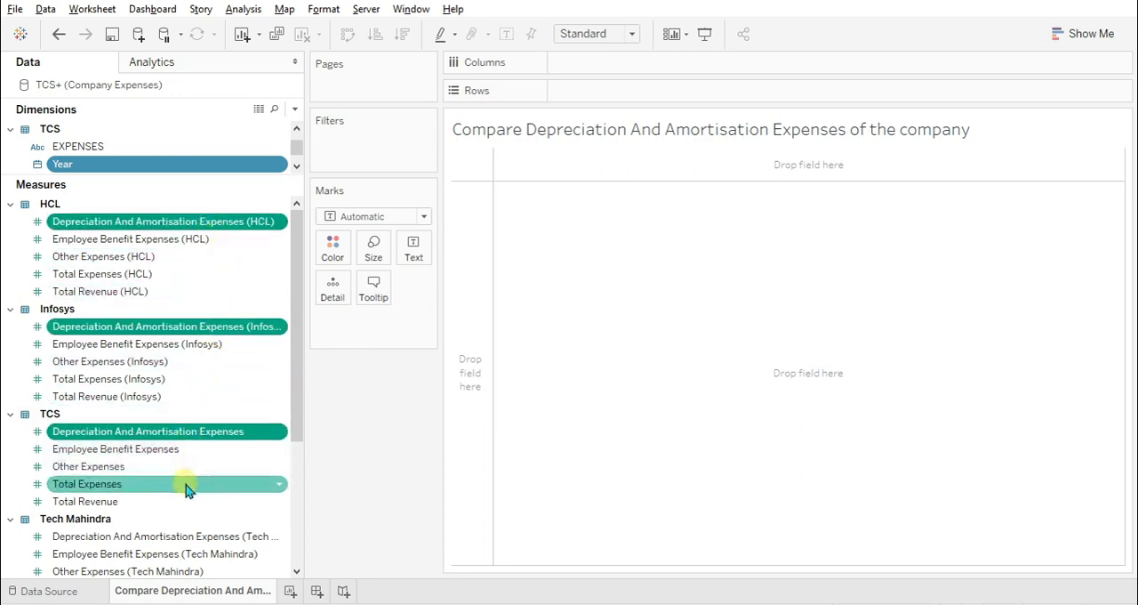
ctrl+click(182, 536)
scroll(194, 512, down, 5)
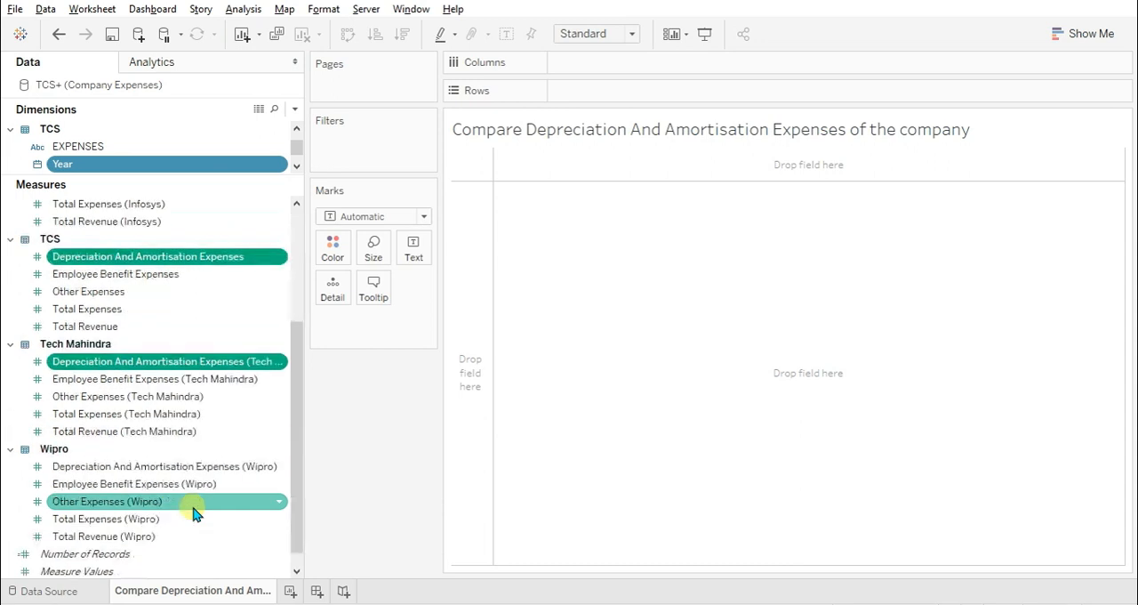
ctrl+click(187, 449)
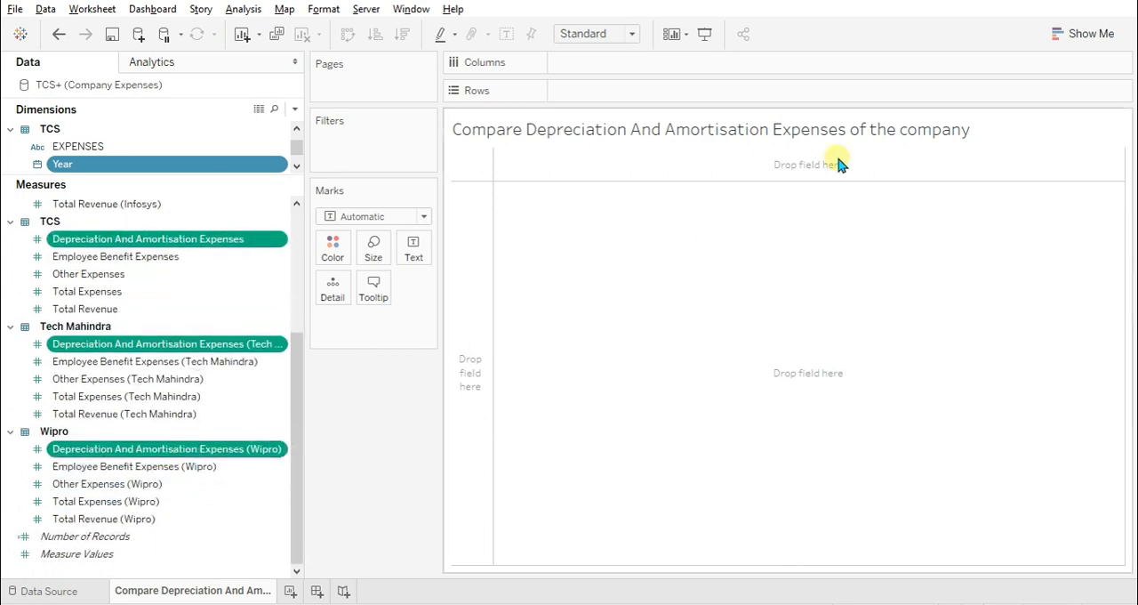
click(1078, 36)
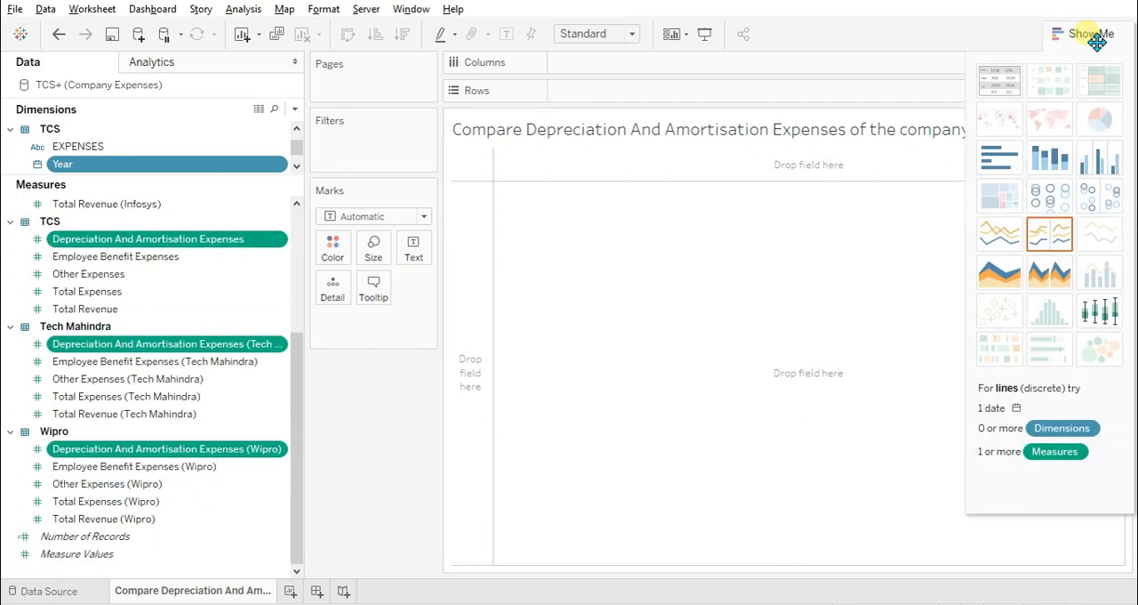
click(990, 165)
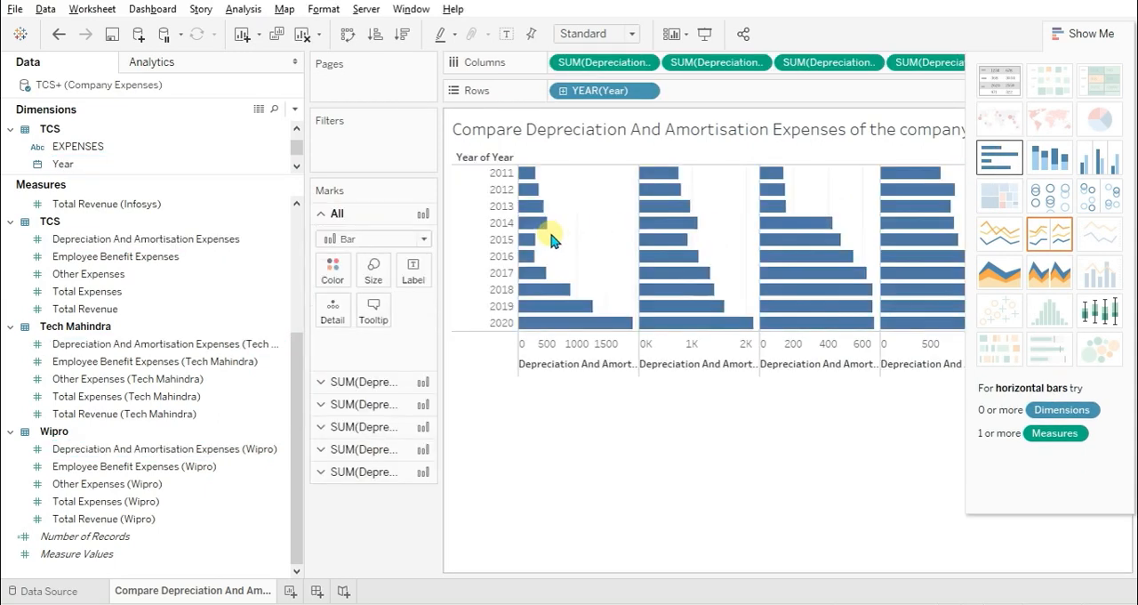
drag(313, 230, 145, 259)
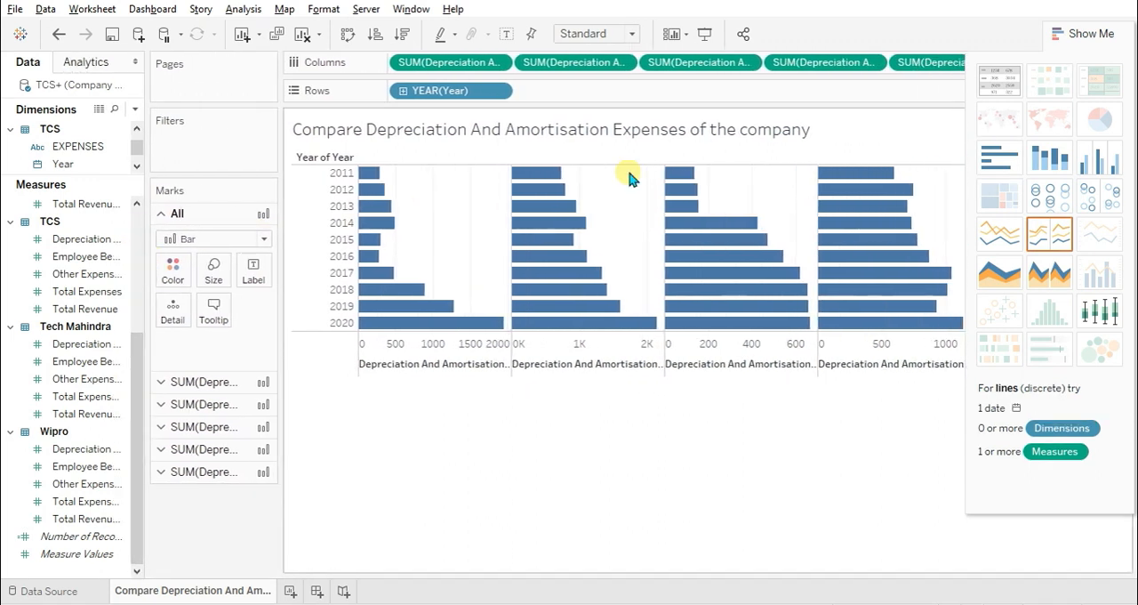
click(1085, 35)
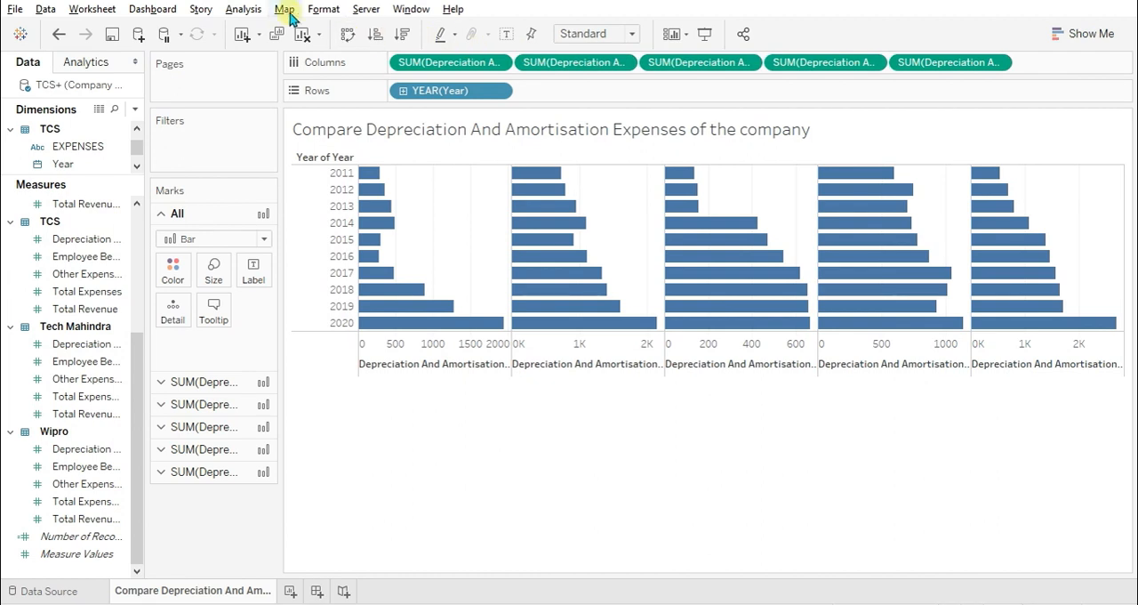
Swap the chart's rows and columns and fit it to Entire View.
click(346, 38)
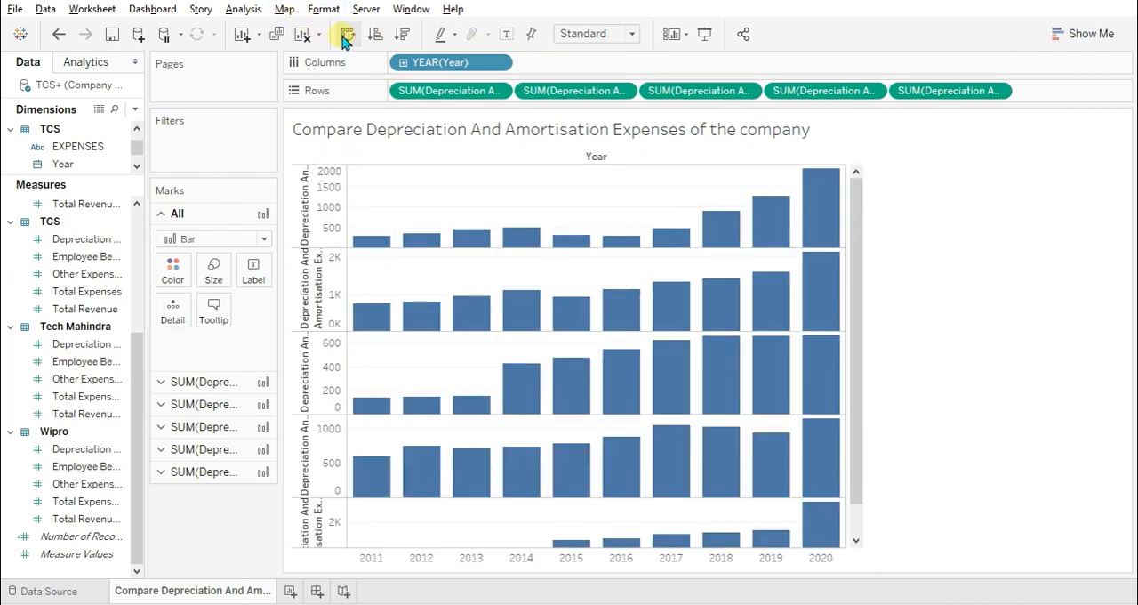
click(582, 34)
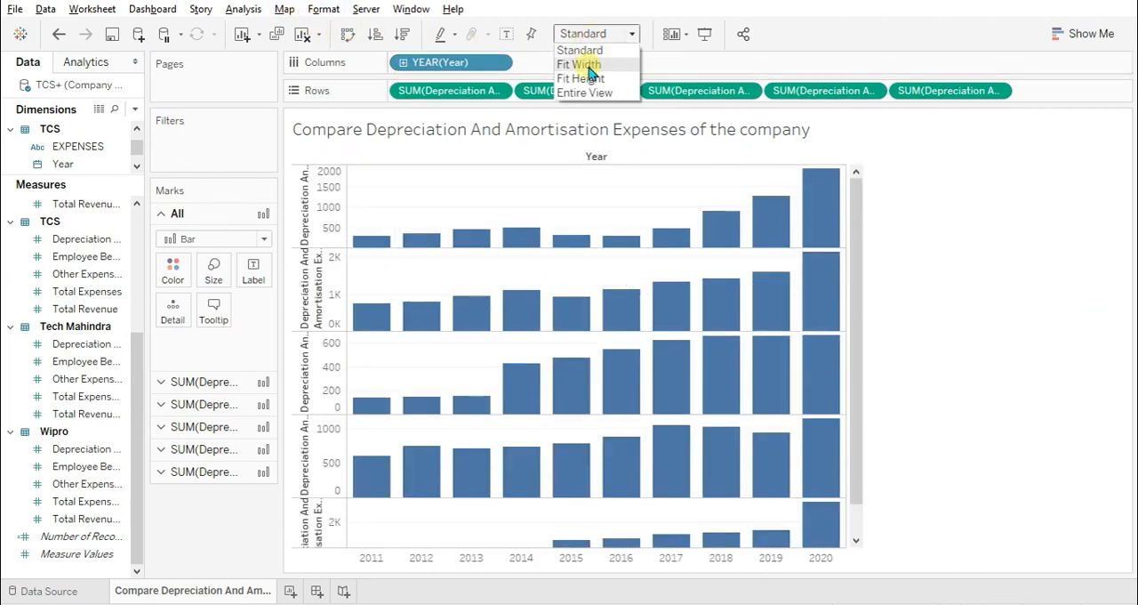
click(591, 92)
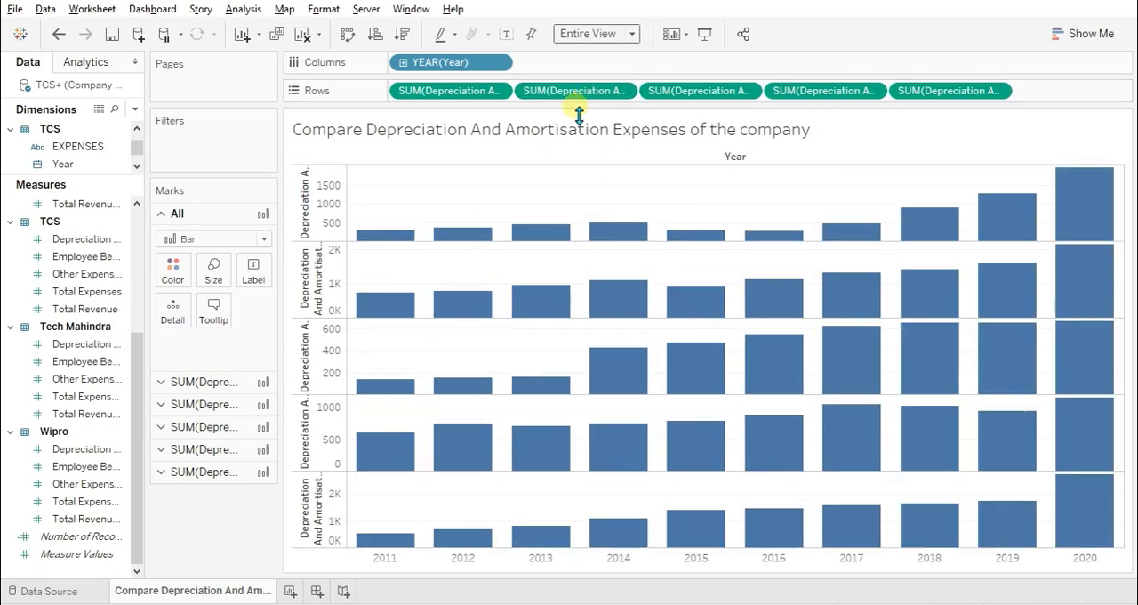
Set the title of the lowest Depreciation And Amortisation Expenses axis to "TCS".
right_click(302, 504)
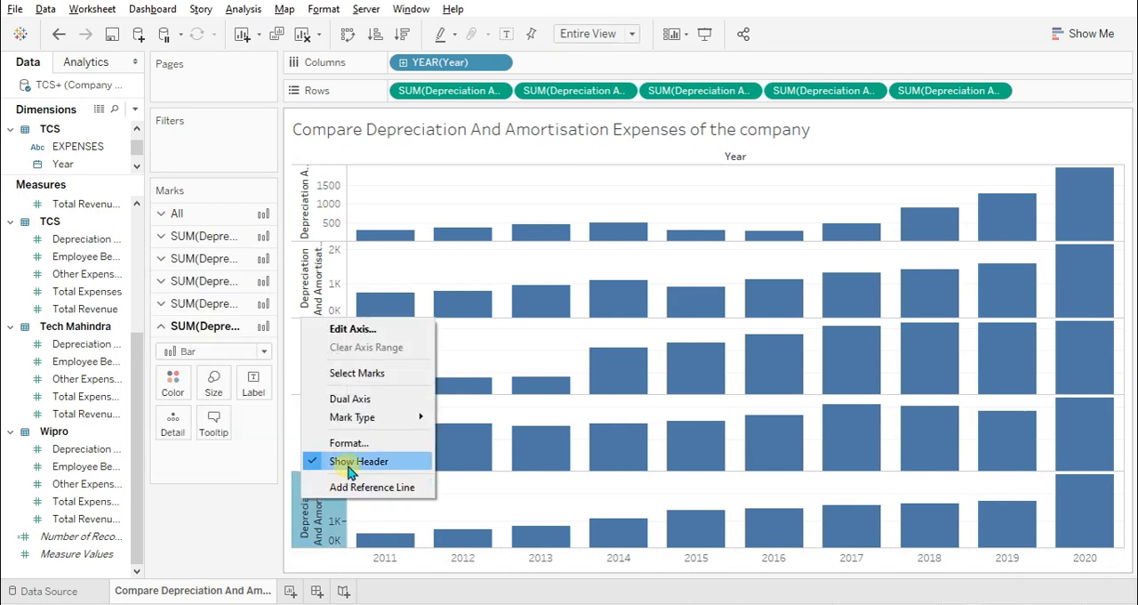
click(357, 329)
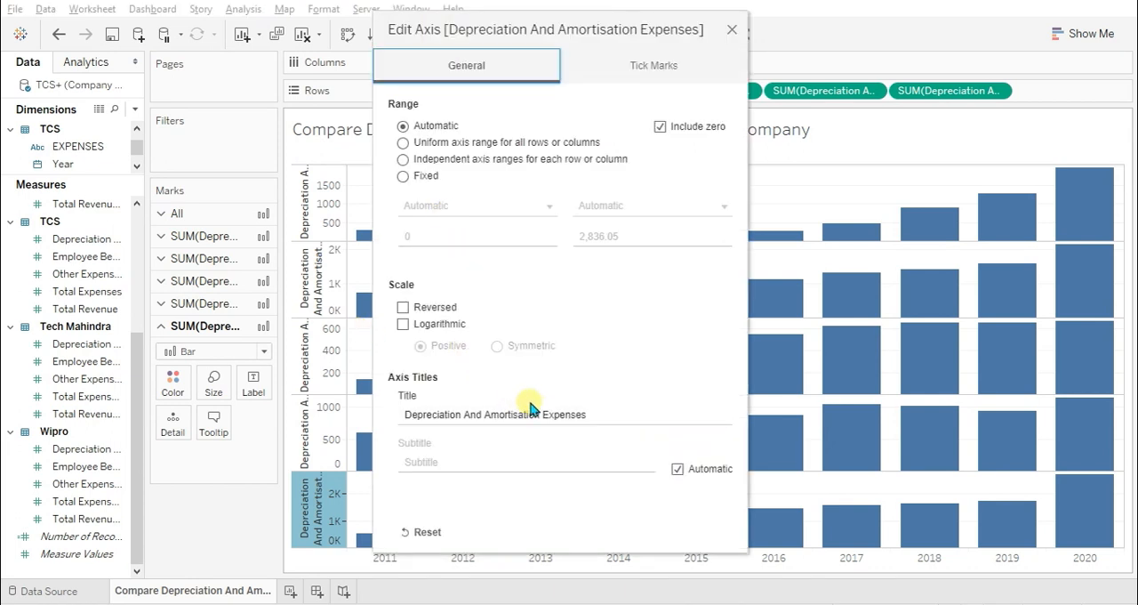
click(611, 425)
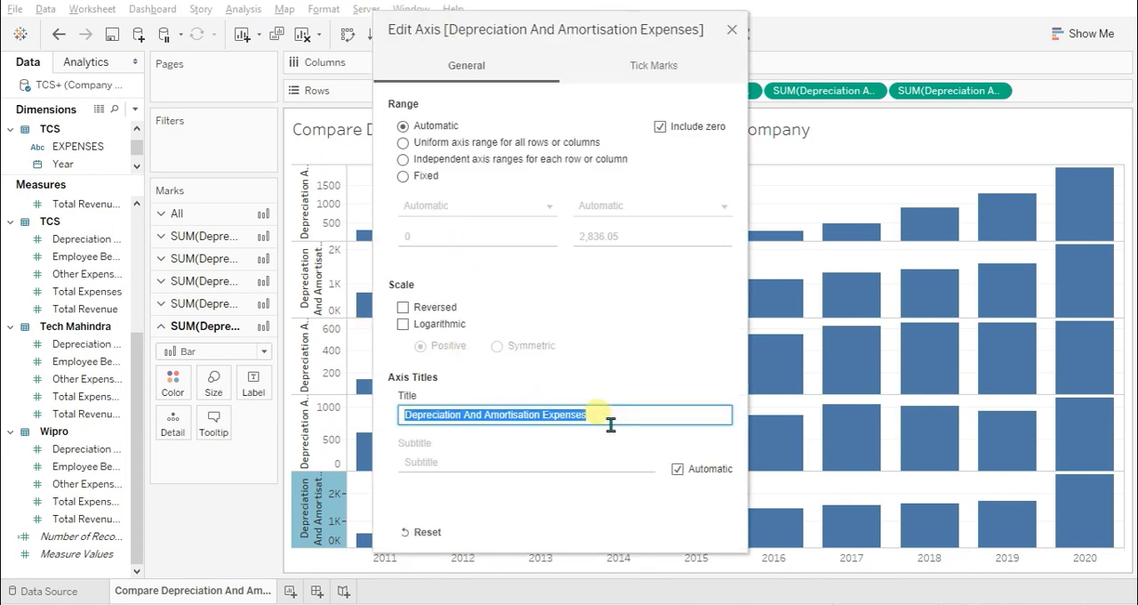
text(TCS)
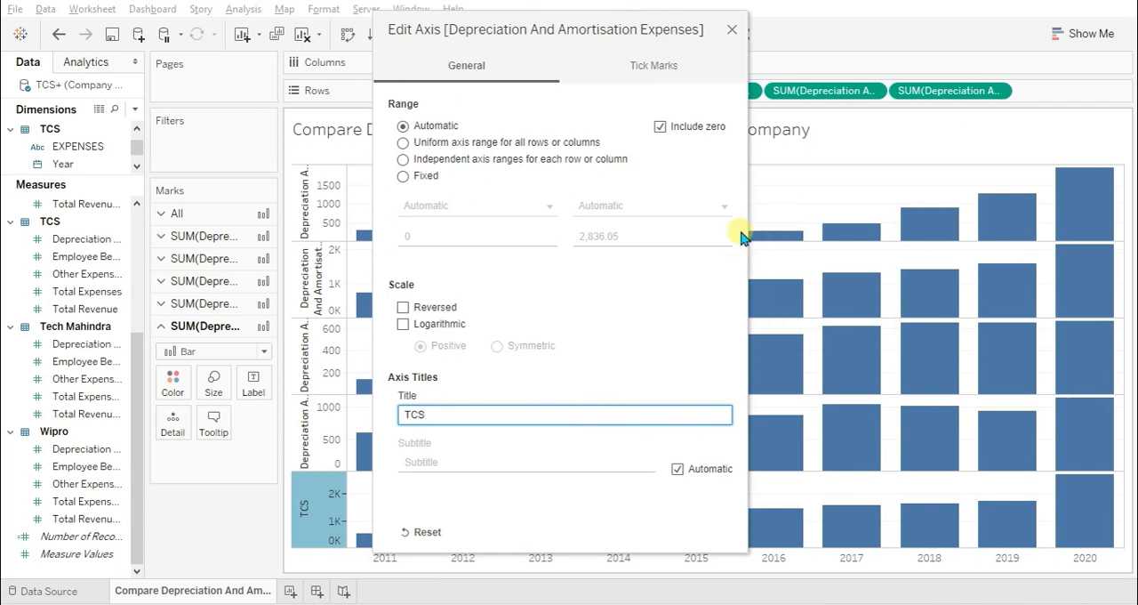
click(733, 30)
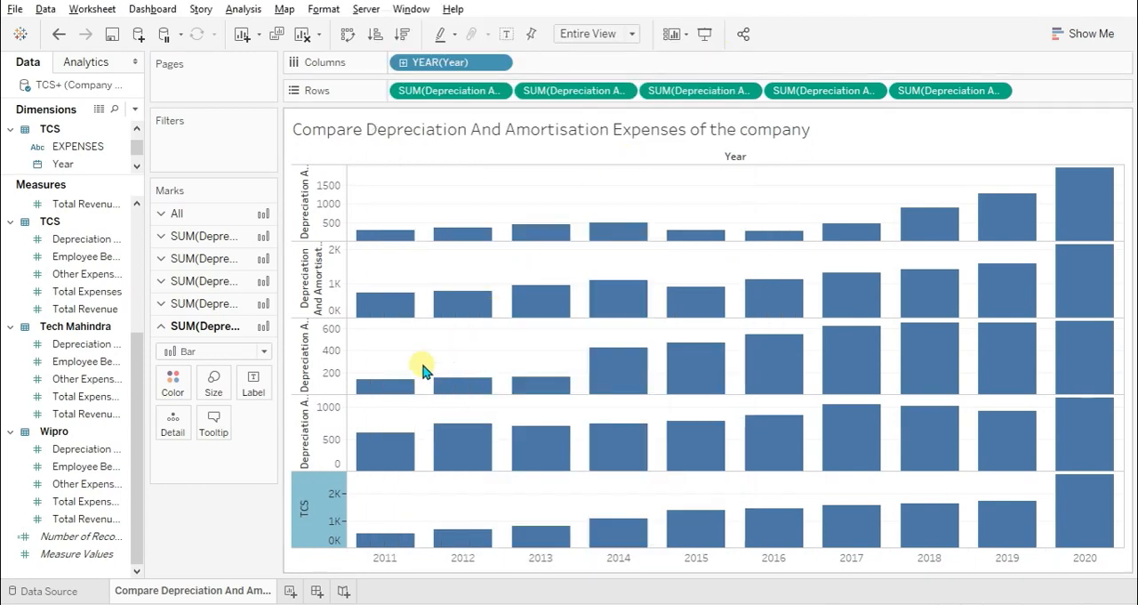
Shorten the title of the fourth axis, just above TCS, to "Wipro".
right_click(305, 434)
click(339, 448)
click(619, 419)
click(619, 420)
key(BackSpace)
key(ctrl+Left)
key(shift+Home)
key(BackSpace)
click(732, 30)
Shorten the title of the middle axis to "Tech Mahindra".
double_click(305, 364)
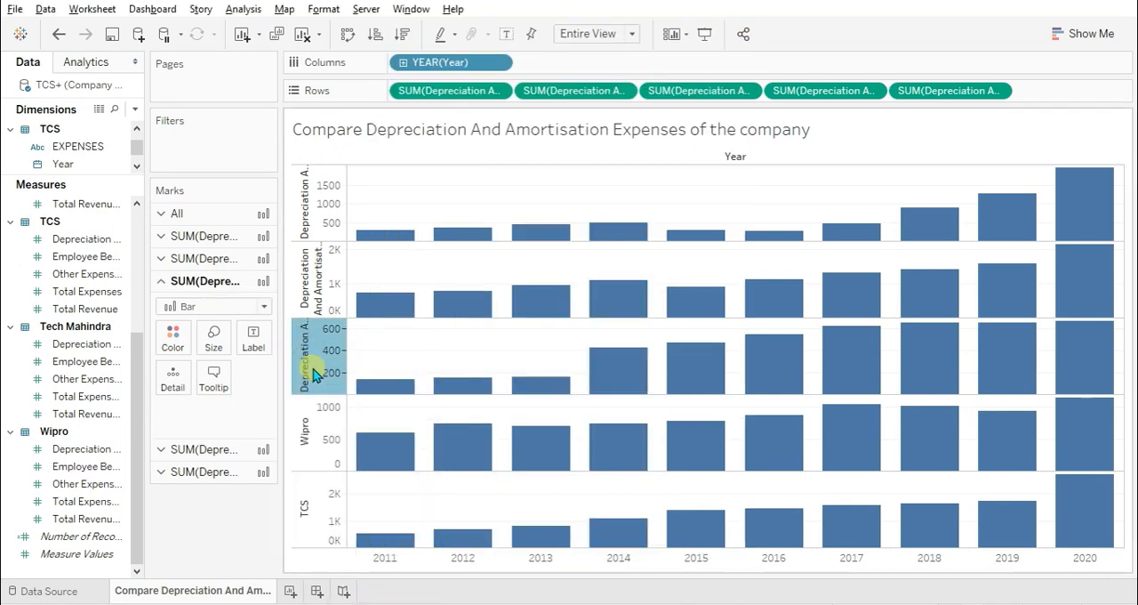
click(633, 418)
key(Right)
key(BackSpace)
key(ctrl+Left)
key(ctrl+Left)
key(shift+Home)
key(BackSpace)
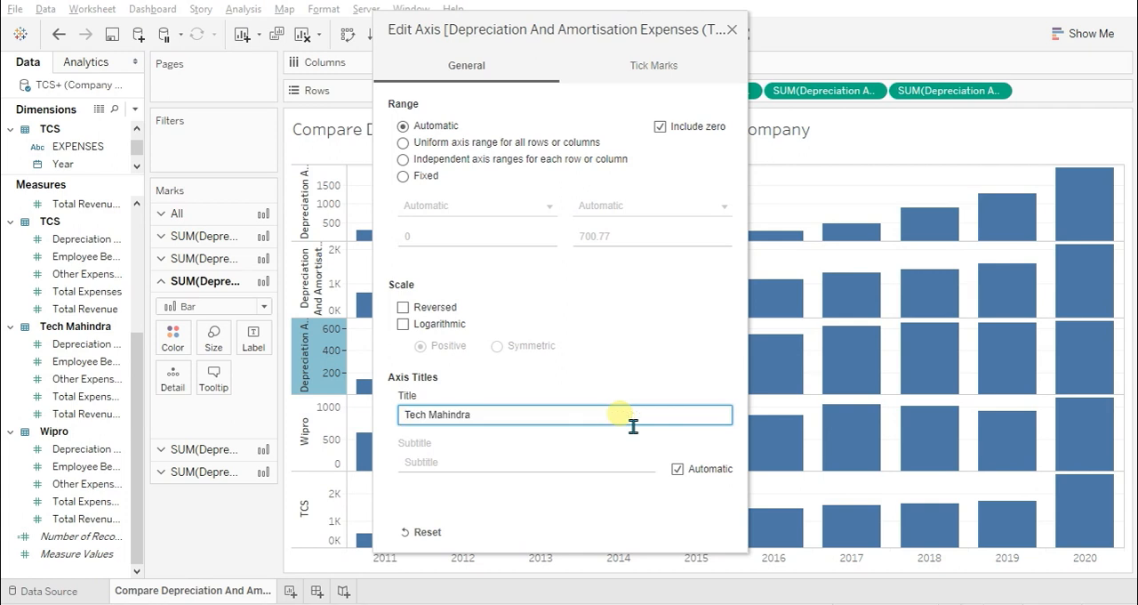
click(732, 30)
Shorten the title of the second axis to "Infosys".
right_click(301, 286)
click(351, 298)
click(679, 416)
key(Right)
key(BackSpace)
key(ctrl+Left)
key(shift+Home)
key(BackSpace)
click(732, 30)
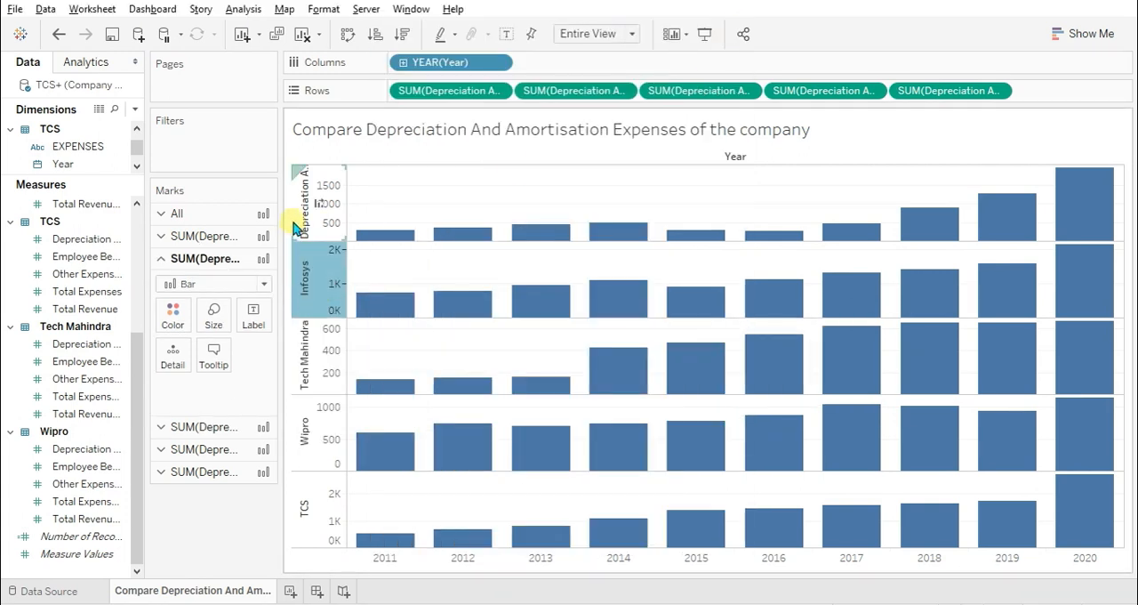
Shorten the title of the topmost axis to "HCL".
double_click(302, 182)
click(641, 424)
key(Right)
key(BackSpace)
key(ctrl+Left)
key(shift+Home)
key(BackSpace)
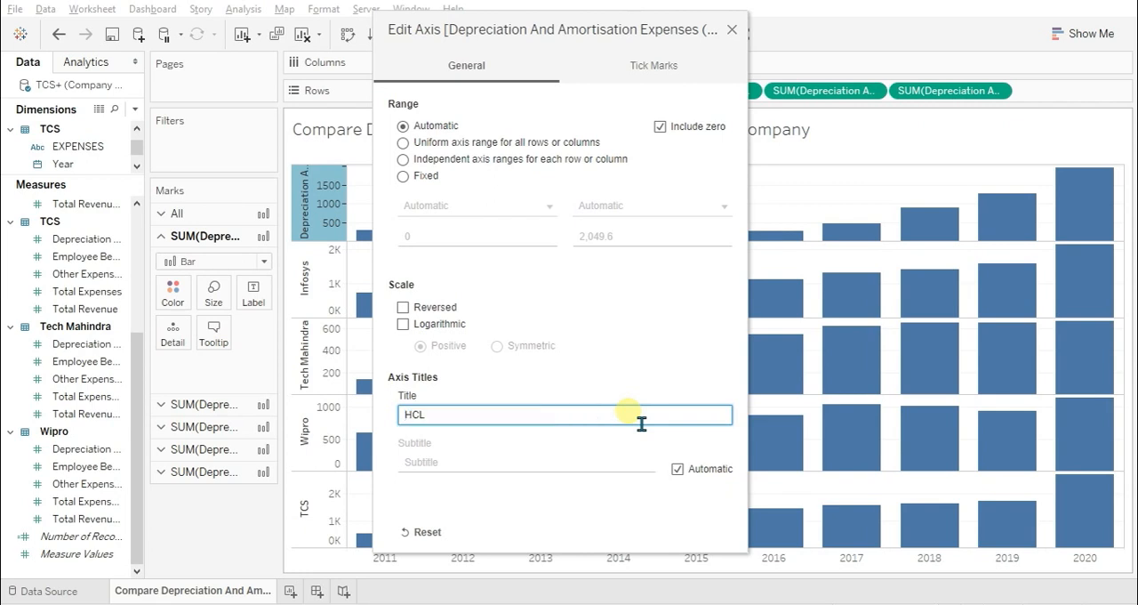
click(731, 29)
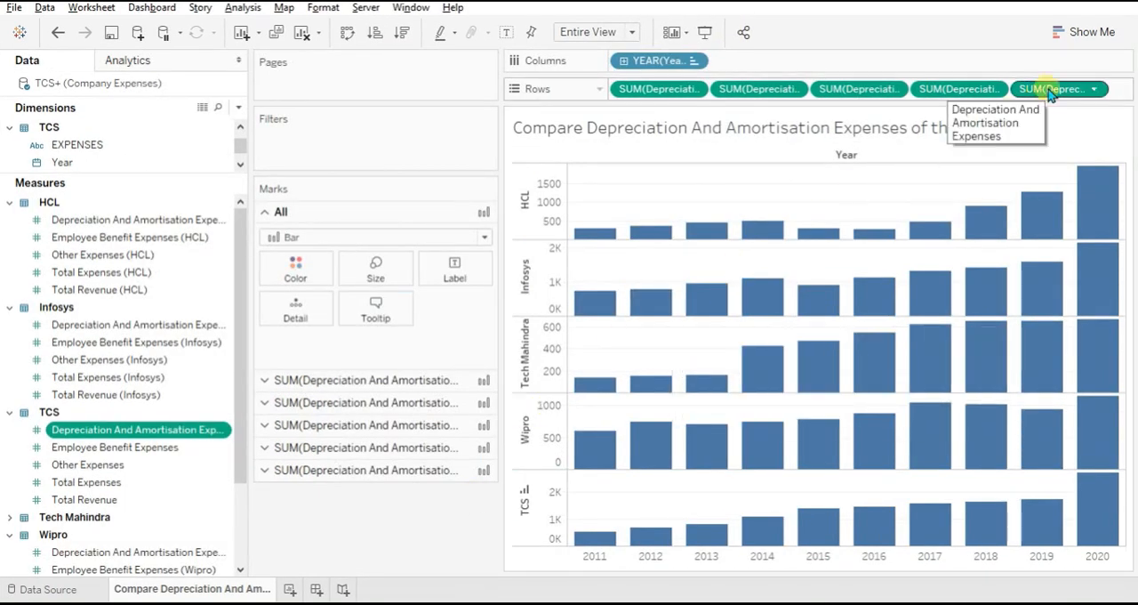
Move the TCS Depreciation And Amortisation Expenses measure between Infosys and Tech Mahindra on Rows.
drag(1036, 89, 790, 98)
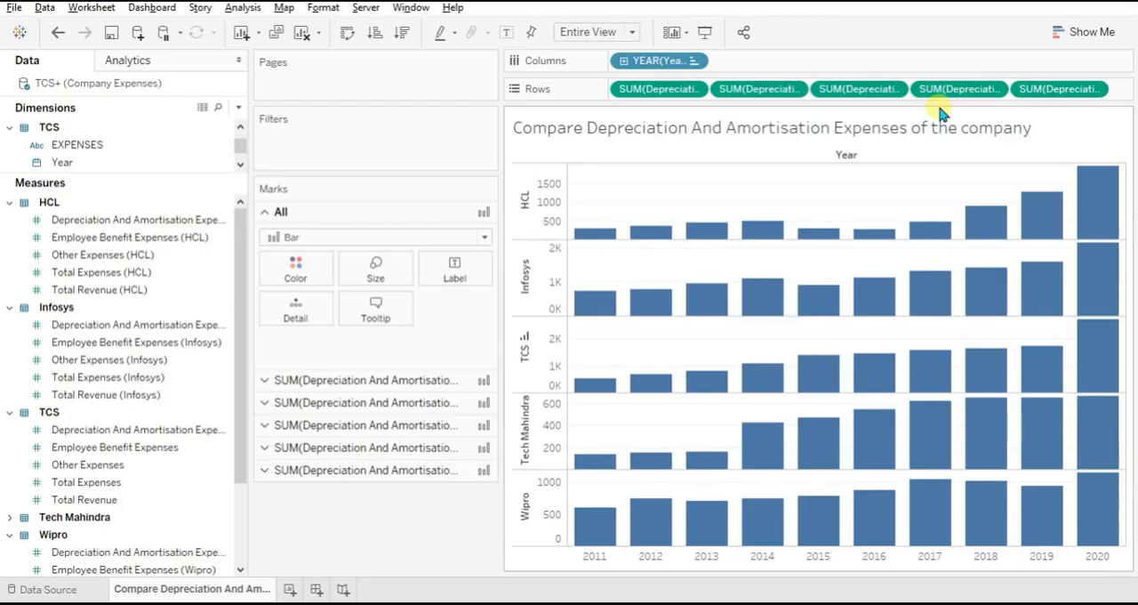
Colour the HCL, Infosys and TCS bars by each company's own Depreciation And Amortisation Expenses measure.
click(129, 219)
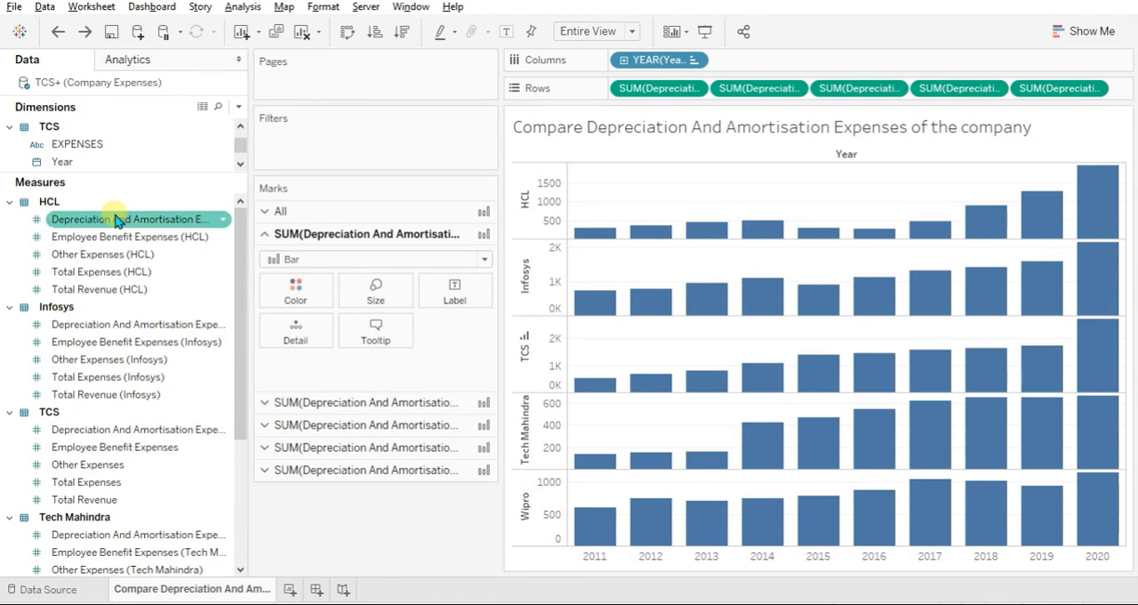
click(118, 221)
mouse_move(124, 224)
mouse_down()
mouse_move(206, 242)
mouse_move(284, 295)
mouse_move(278, 283)
mouse_up()
click(305, 402)
drag(160, 323, 295, 331)
click(351, 415)
drag(160, 429, 300, 335)
Colour the Tech Mahindra and Wipro bars by their own Depreciation And Amortisation Expenses and show mark labels on all bars.
click(311, 448)
drag(138, 534, 294, 376)
click(300, 469)
scroll(244, 498, down, 5)
drag(138, 446, 291, 374)
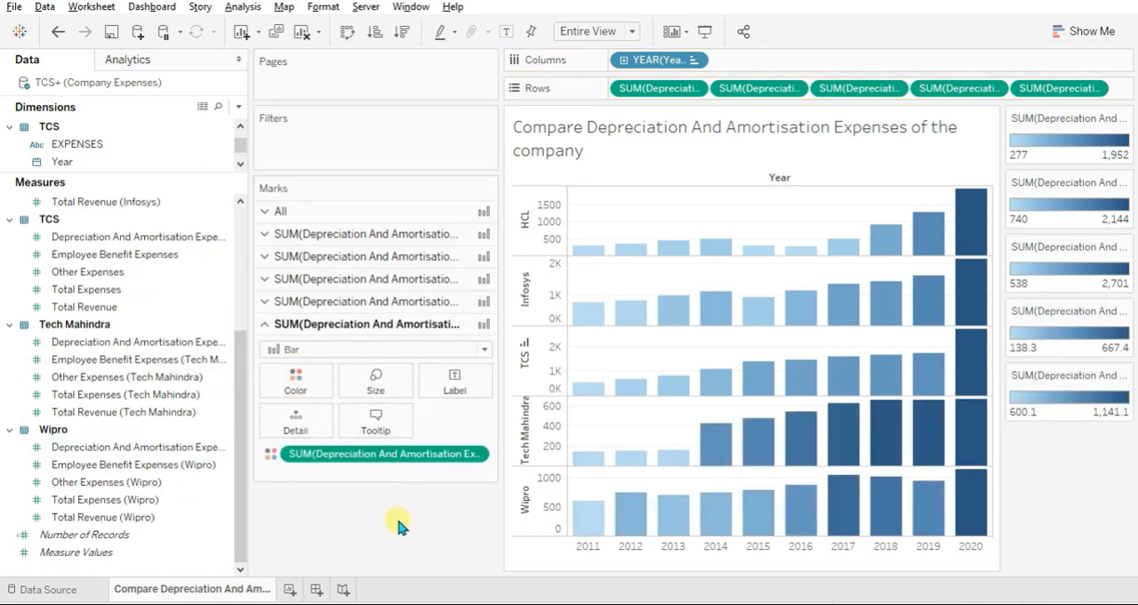
click(509, 33)
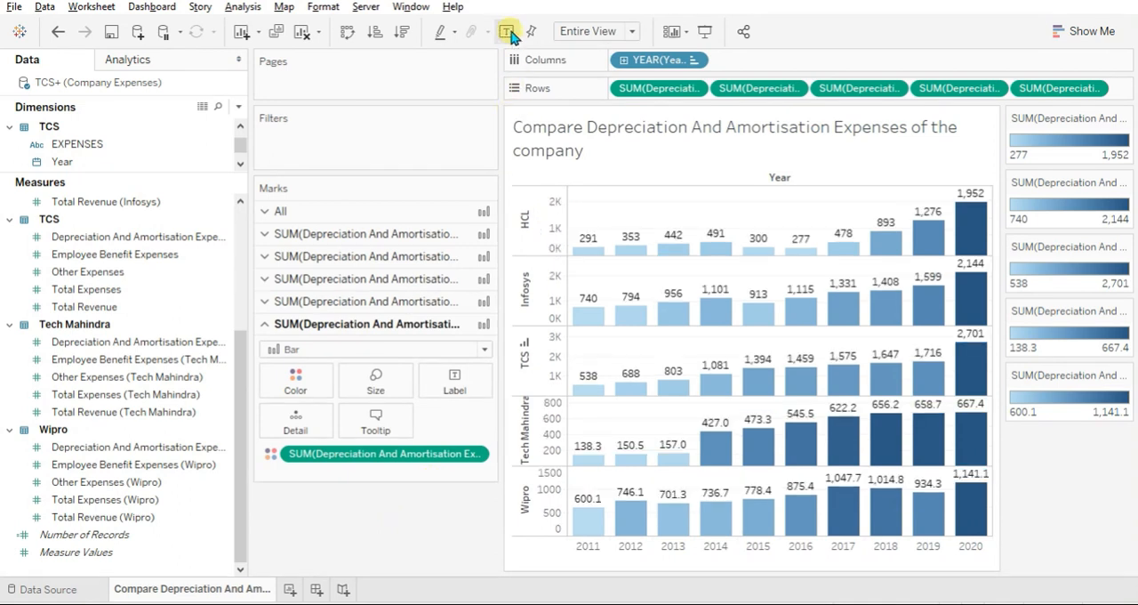
Apply the Orange-Blue Diverging palette with the full color range to the HCL bars.
click(364, 235)
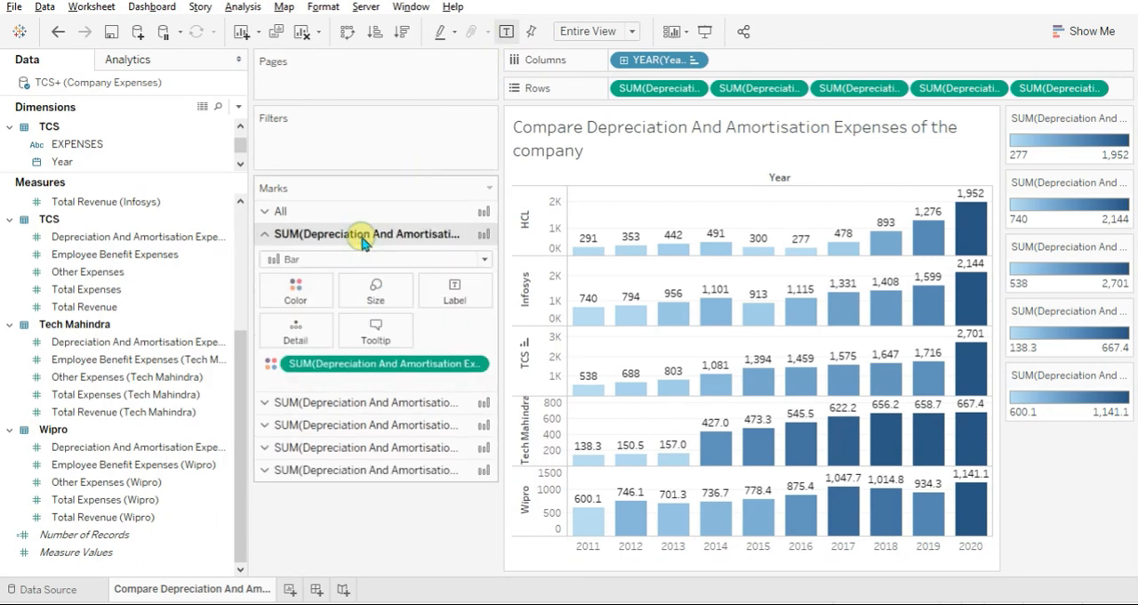
click(299, 290)
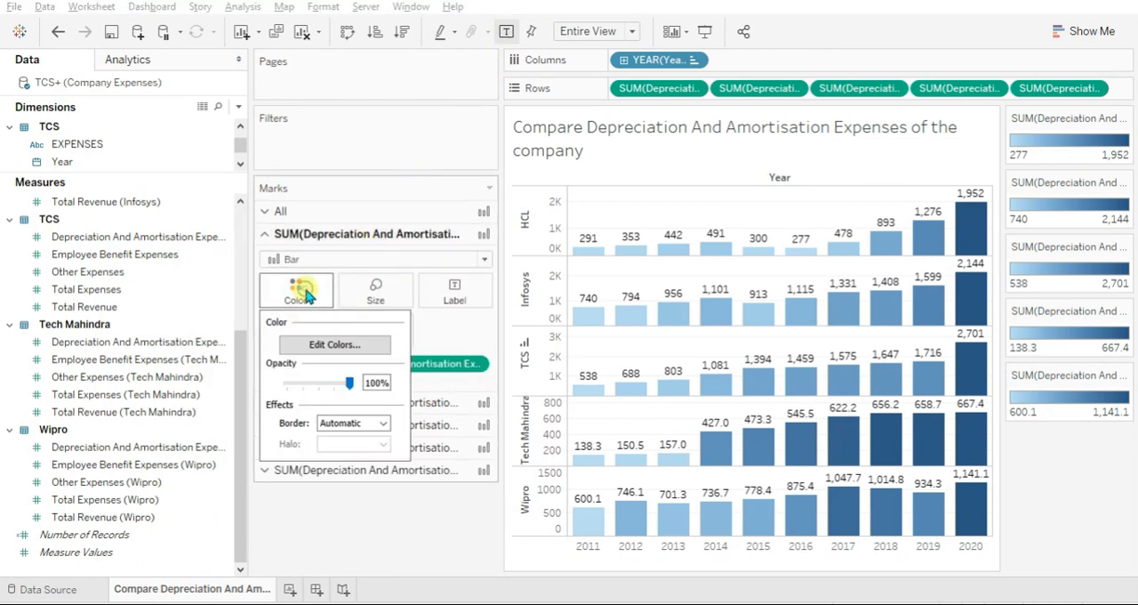
click(317, 345)
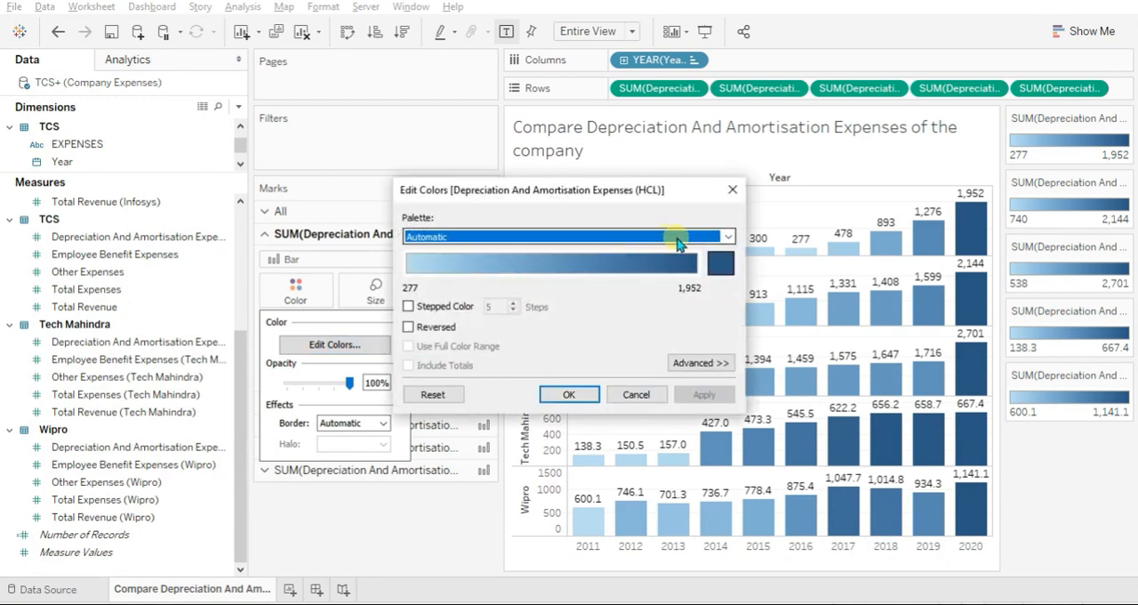
click(720, 237)
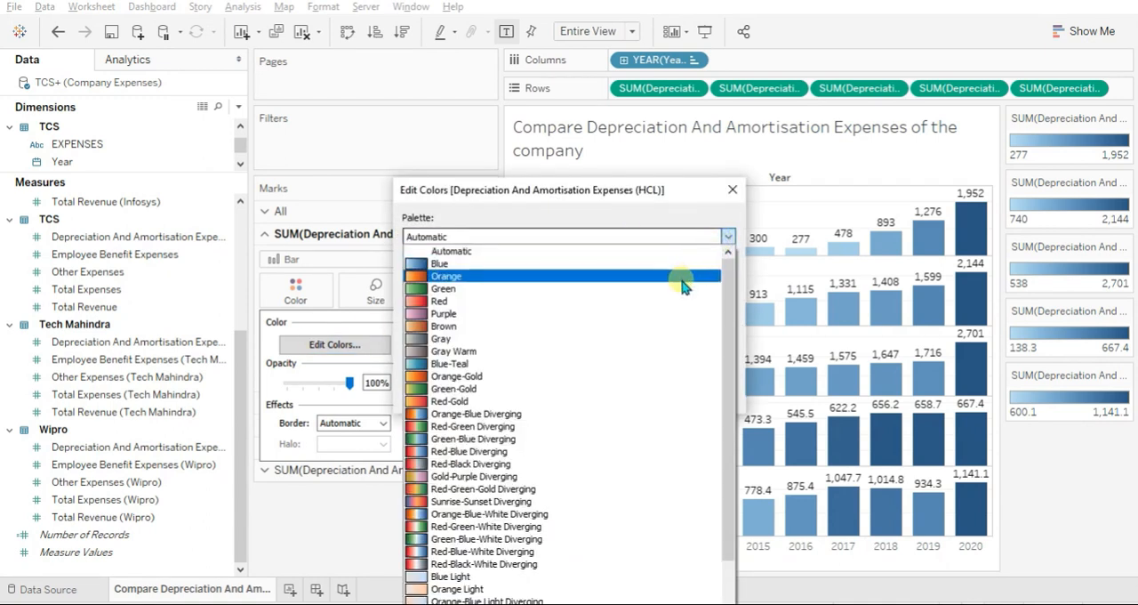
click(630, 415)
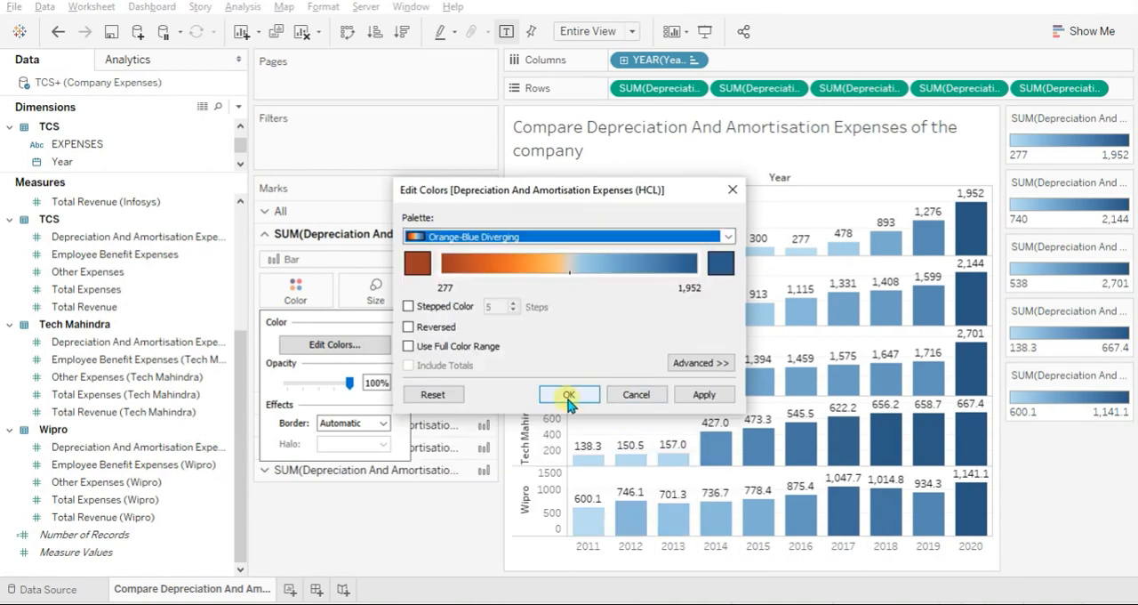
click(431, 347)
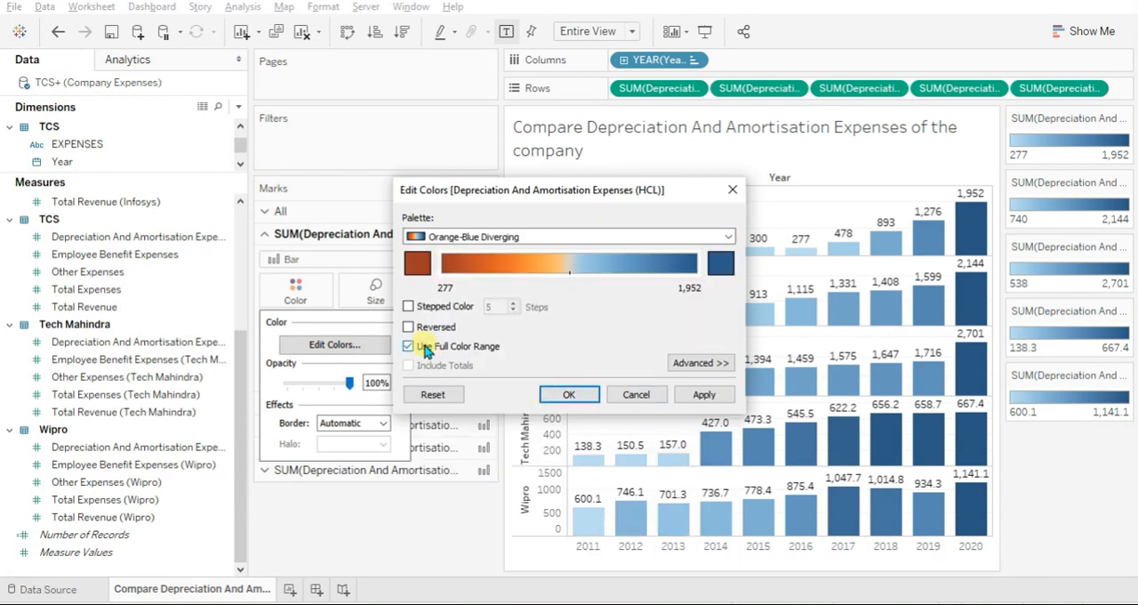
click(564, 394)
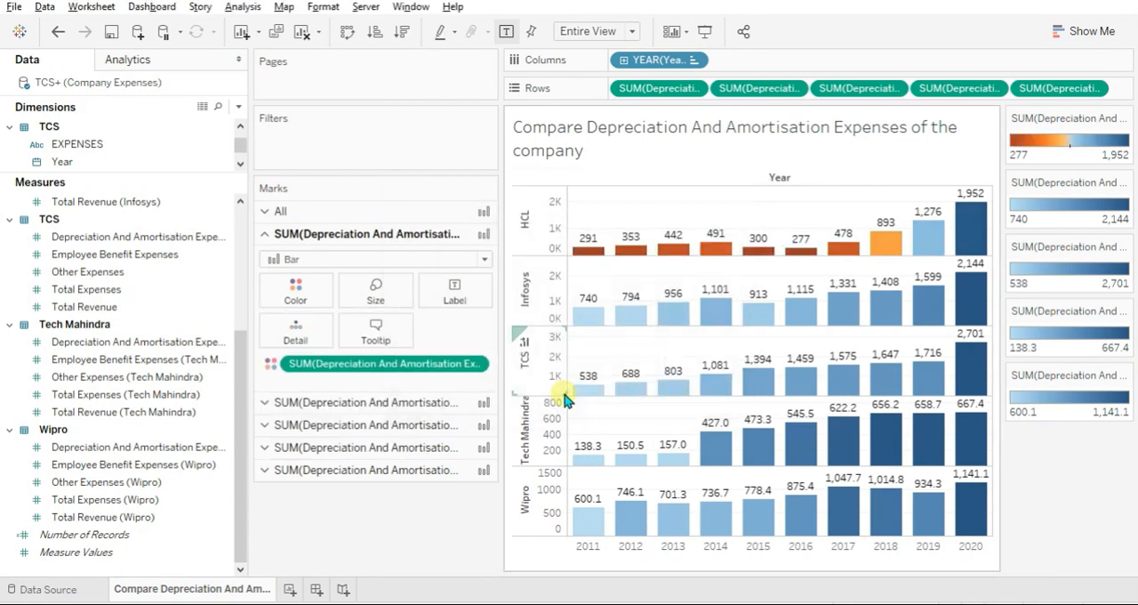
Apply the Orange-Blue Diverging palette with the full color range to the Infosys bars.
click(358, 402)
click(297, 308)
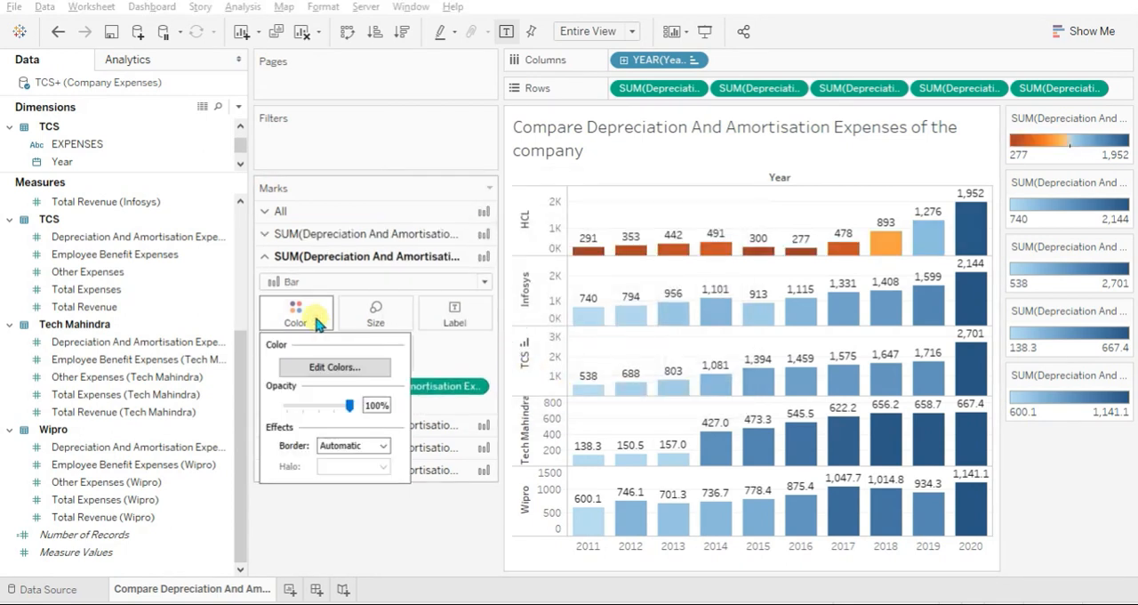
click(335, 367)
click(623, 238)
click(612, 413)
click(488, 347)
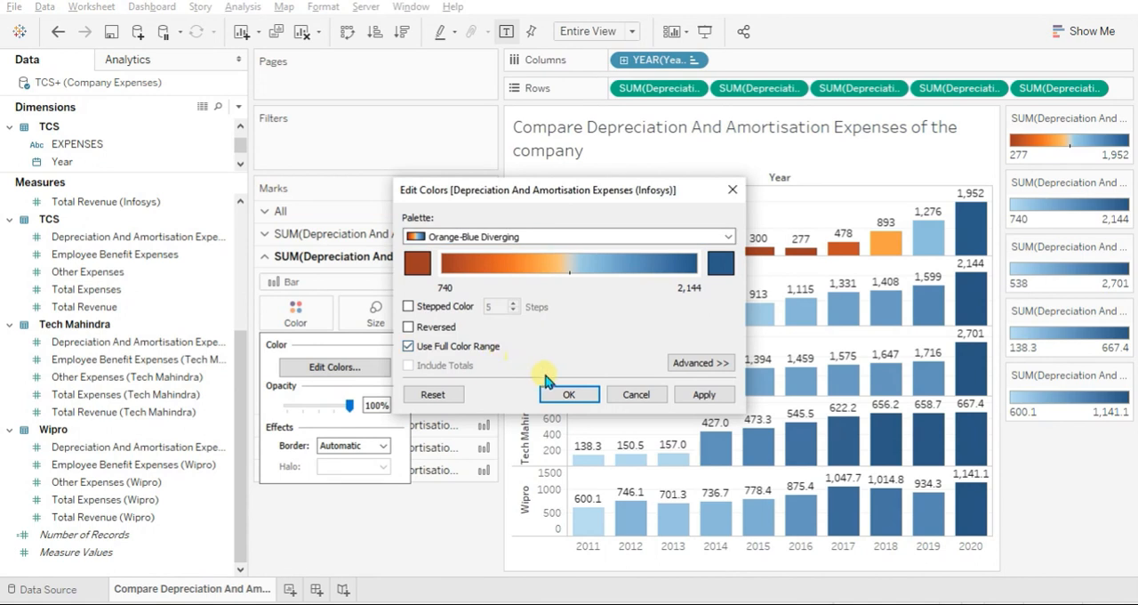
click(570, 394)
Apply the Orange-Blue Diverging palette with the full color range to the TCS bars.
click(392, 426)
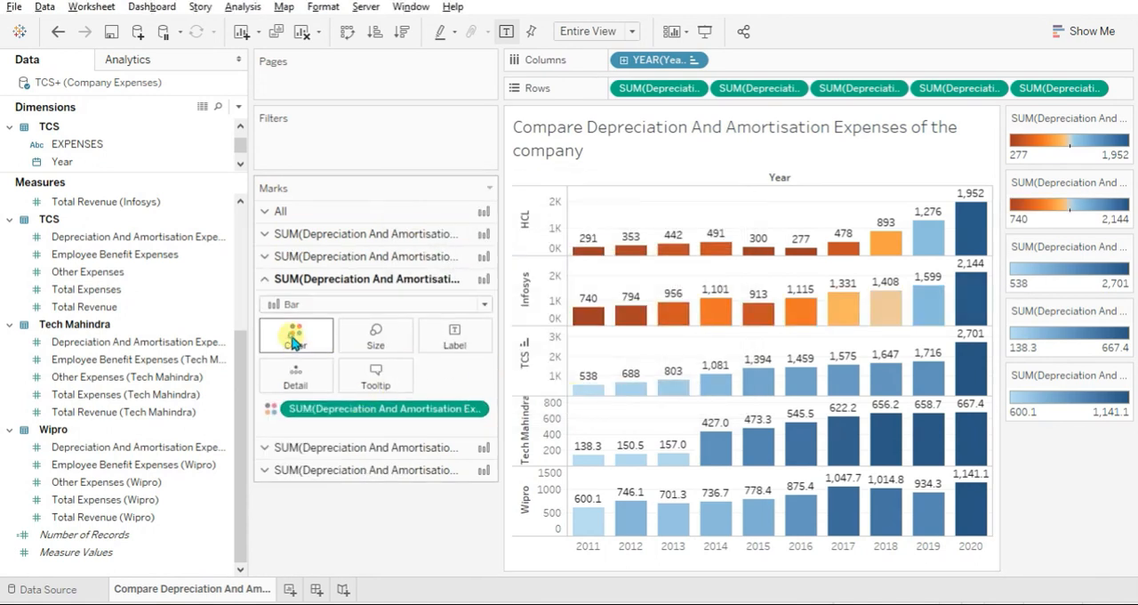
click(295, 329)
click(334, 389)
click(614, 237)
click(589, 413)
click(447, 346)
click(569, 394)
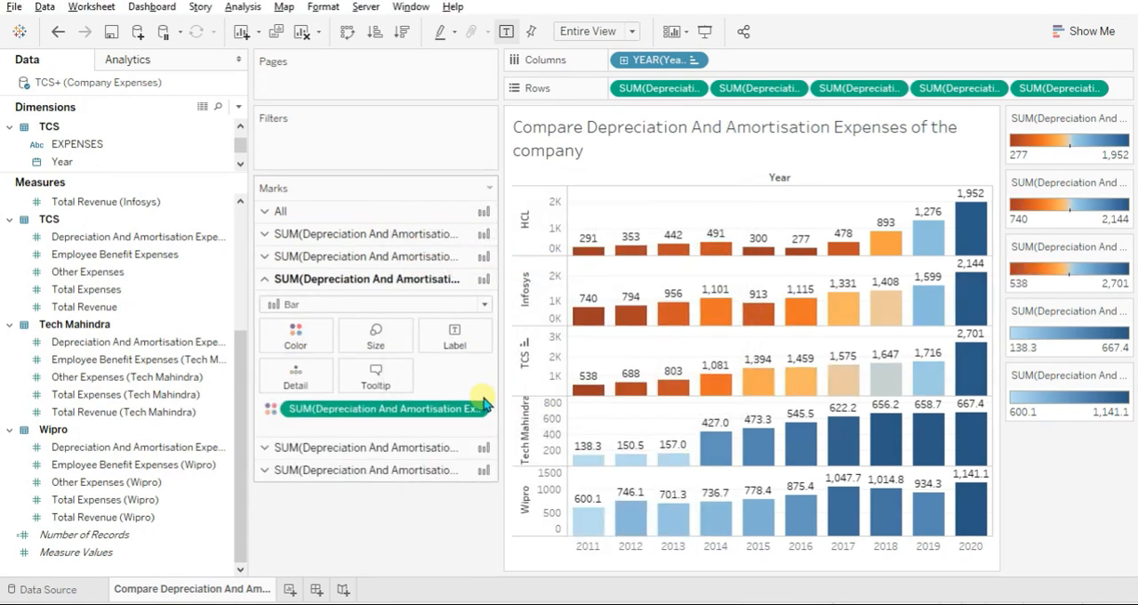
Apply the Orange-Blue Diverging palette with the full color range to the Tech Mahindra bars.
click(391, 448)
click(312, 373)
click(330, 409)
click(614, 236)
click(589, 412)
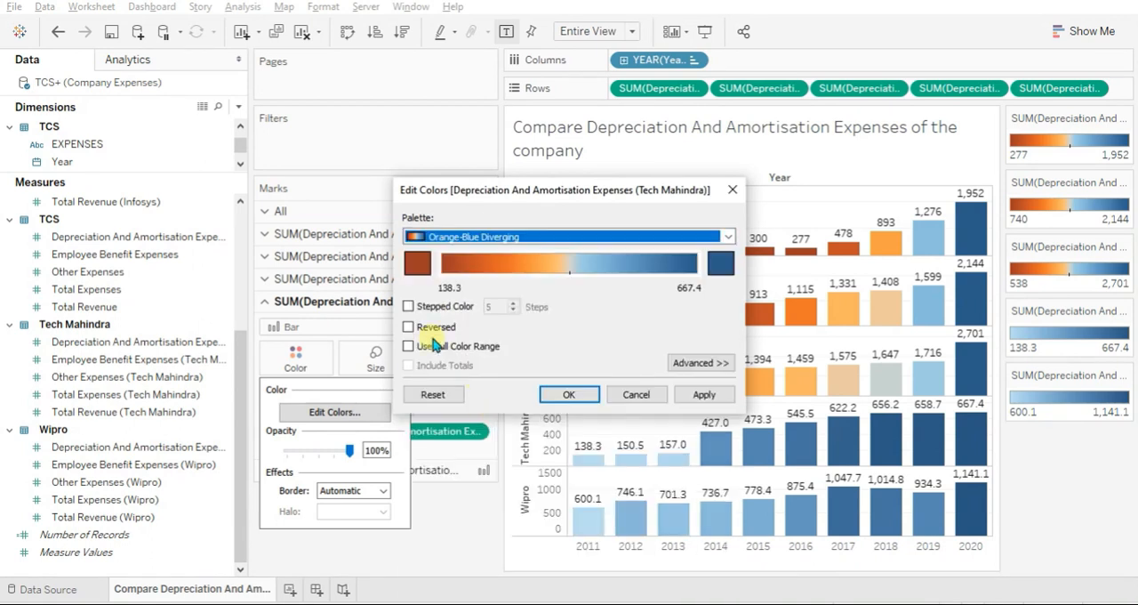
click(436, 344)
click(569, 394)
Apply the Orange-Blue Diverging palette with the full color range to the Wipro bars.
click(382, 470)
click(295, 378)
click(334, 434)
click(614, 237)
click(505, 383)
click(410, 346)
click(569, 394)
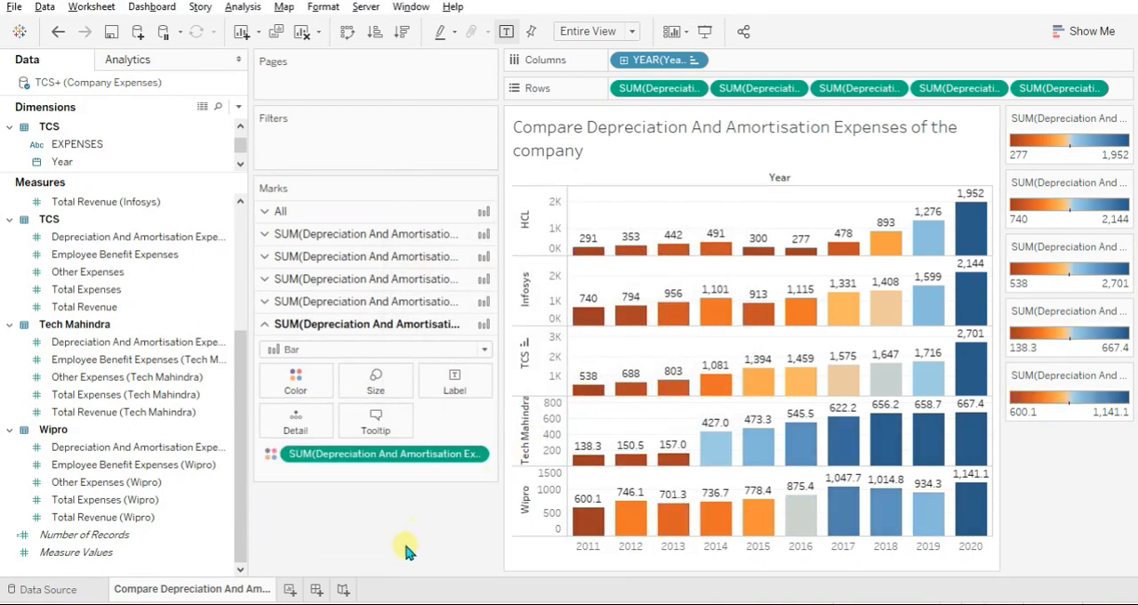